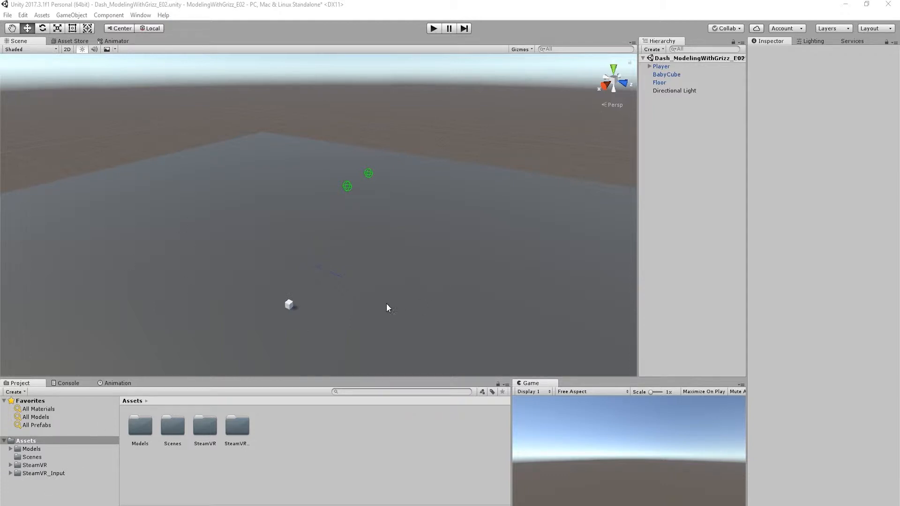
Step: Look through the project's Models, Scenes, SteamVR and SteamVR_Input folders, including the CFA_RocknShot model and the scene file
{"action": "left_click", "coordinate": [32, 450]}
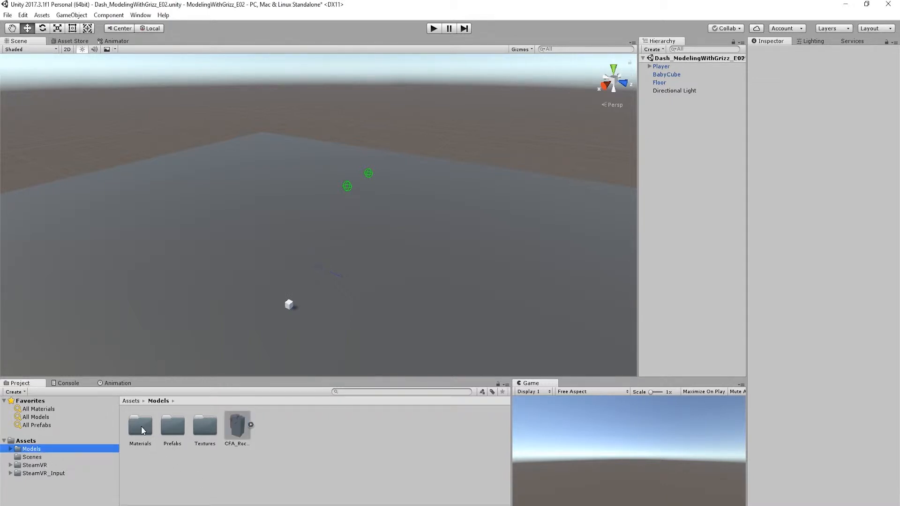
{"action": "left_click", "coordinate": [141, 427]}
{"action": "left_click", "coordinate": [174, 432]}
{"action": "left_click", "coordinate": [205, 428]}
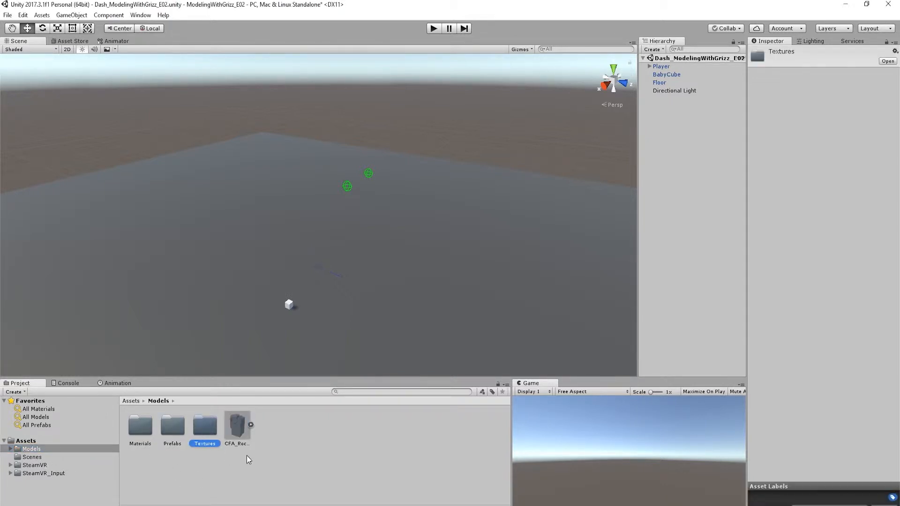
{"action": "left_click", "coordinate": [239, 424]}
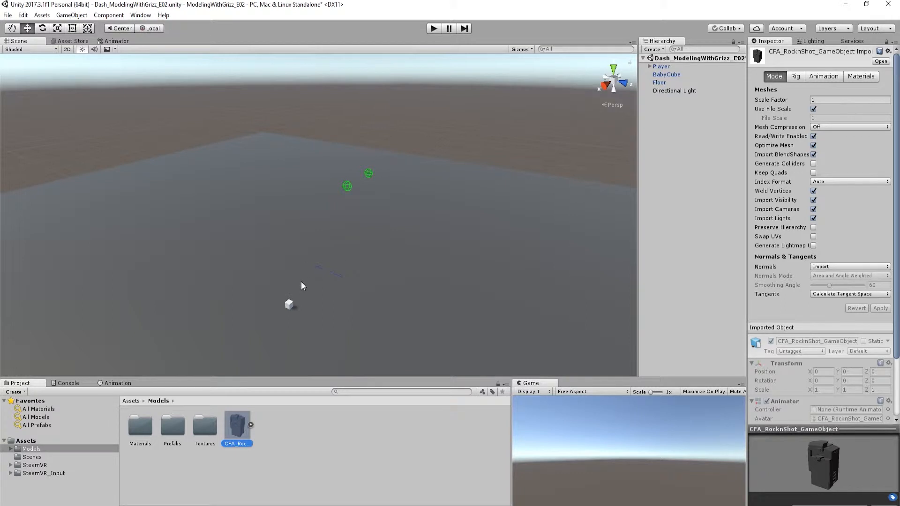
{"action": "left_click", "coordinate": [31, 458]}
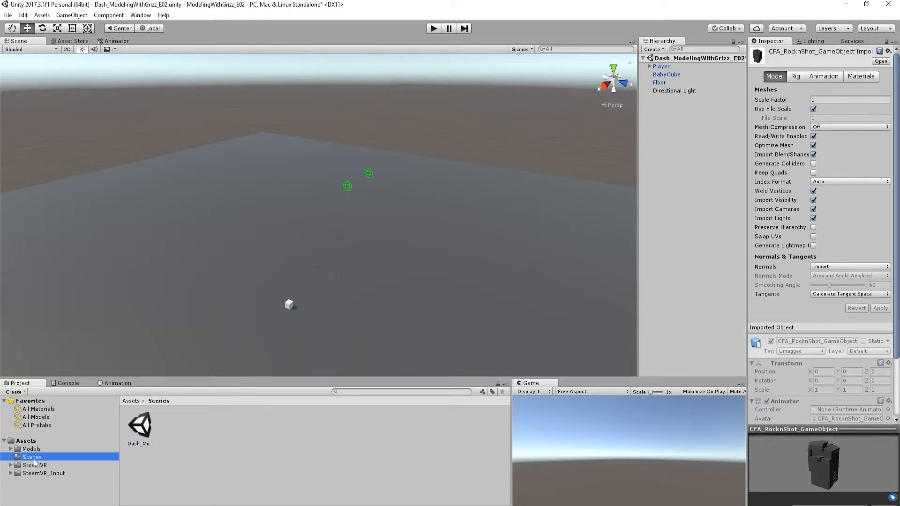
{"action": "left_click", "coordinate": [135, 427]}
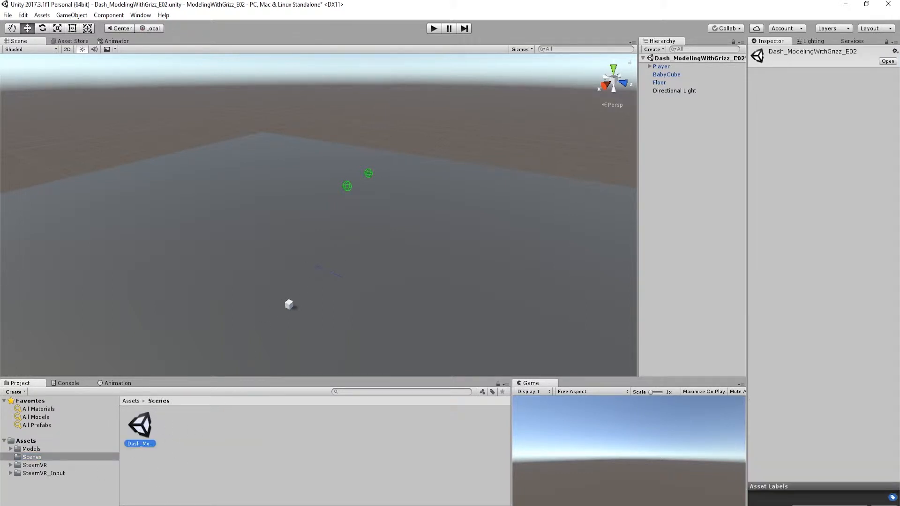
{"action": "left_click", "coordinate": [38, 467]}
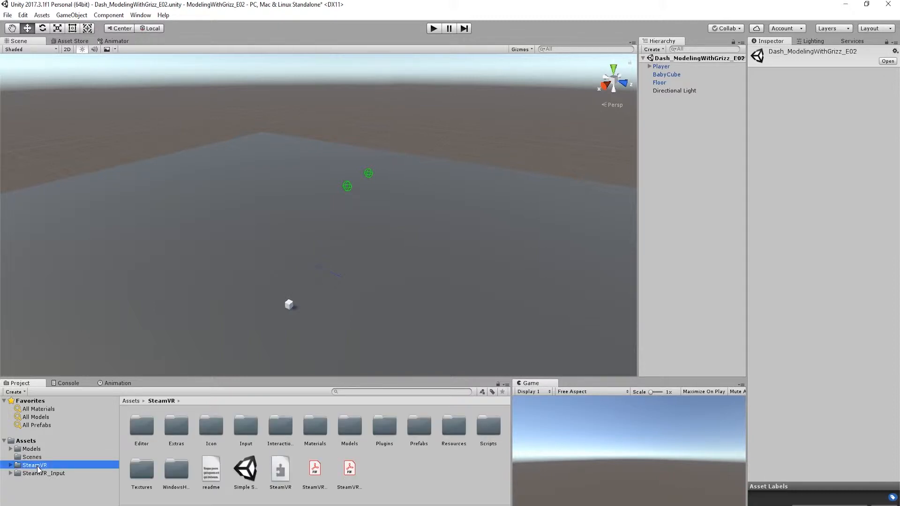
{"action": "left_click", "coordinate": [36, 473]}
{"action": "left_click", "coordinate": [35, 467]}
Step: Search the Asset Store for "steam vr", view the SteamVR Plugin page, and return to the scene
{"action": "left_click", "coordinate": [75, 42]}
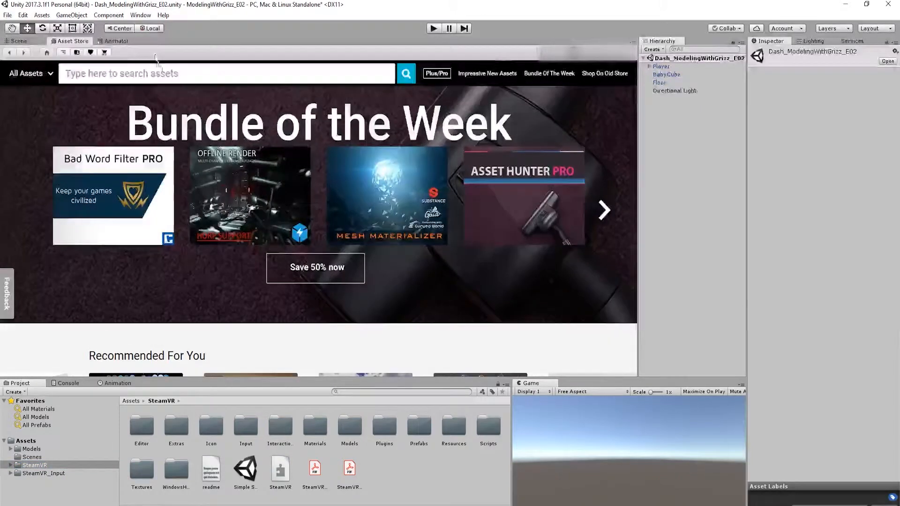
{"action": "left_click", "coordinate": [152, 74]}
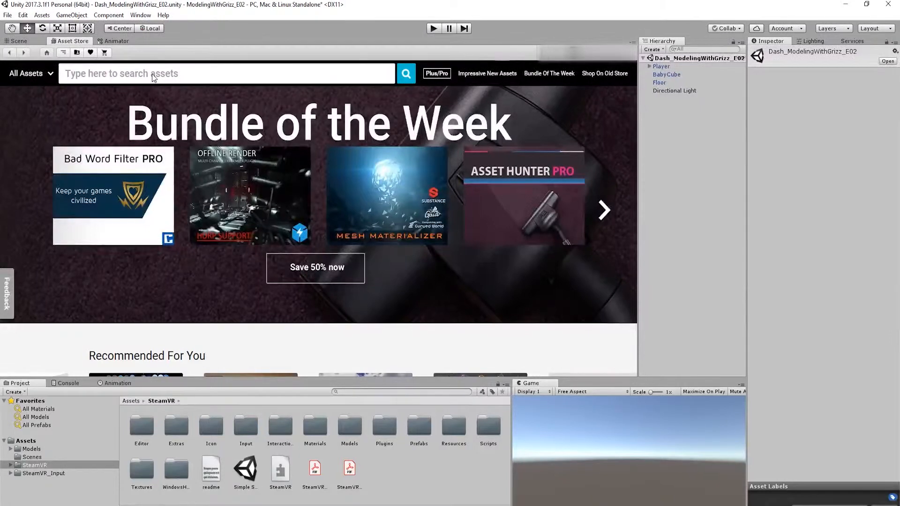
{"action": "type", "text": "steam vr"}
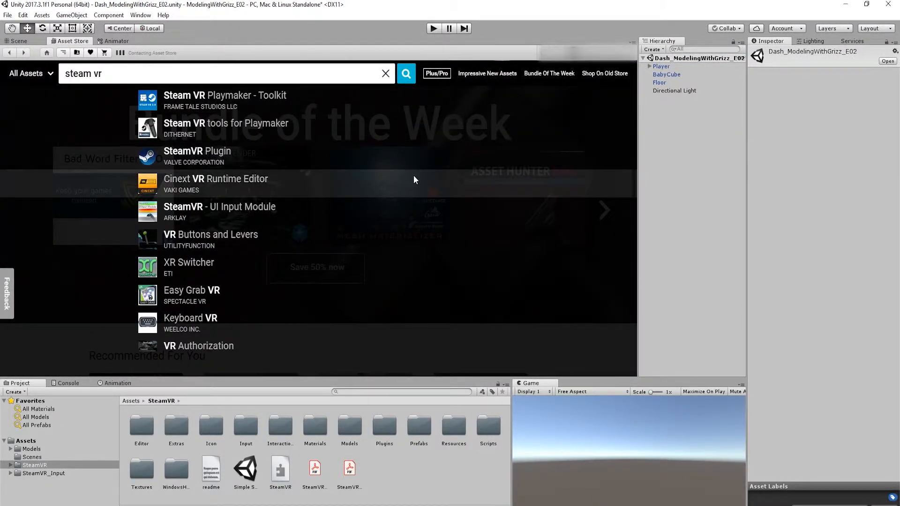
{"action": "left_click", "coordinate": [408, 156]}
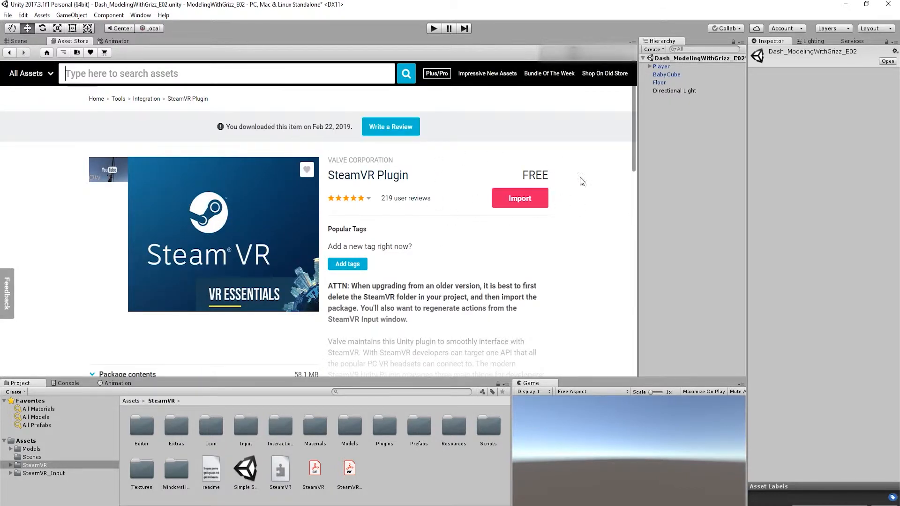
{"action": "left_click", "coordinate": [17, 41]}
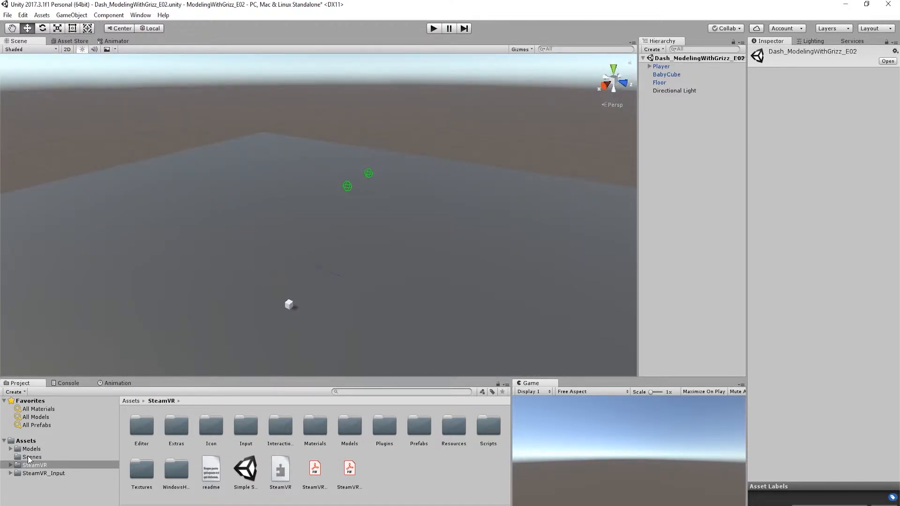
Step: Inspect the Floor, BabyCube and Player objects in the scene one after another
{"action": "left_click_drag", "start_coordinate": [387, 197], "coordinate": [421, 151], "text": "alt"}
{"action": "left_click", "coordinate": [660, 83]}
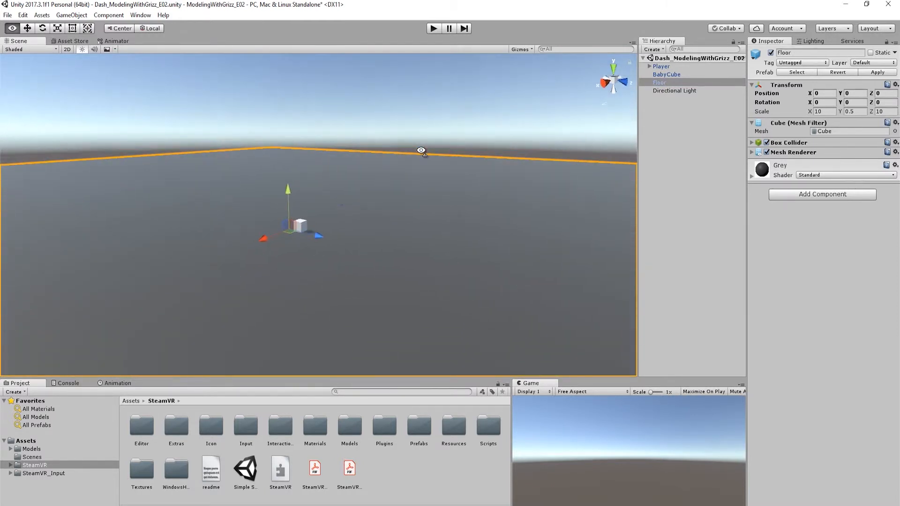
{"action": "left_click", "coordinate": [667, 74]}
{"action": "left_click_drag", "start_coordinate": [375, 230], "coordinate": [390, 249], "text": "alt"}
{"action": "left_click", "coordinate": [662, 66]}
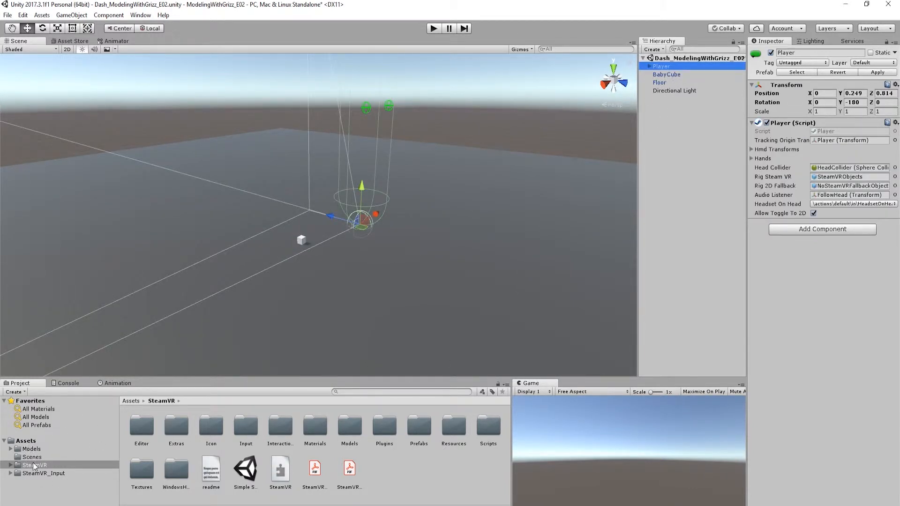
Step: Search the project assets for "player" and inspect the Player prefab
{"action": "left_click", "coordinate": [363, 392]}
{"action": "type", "text": "player"}
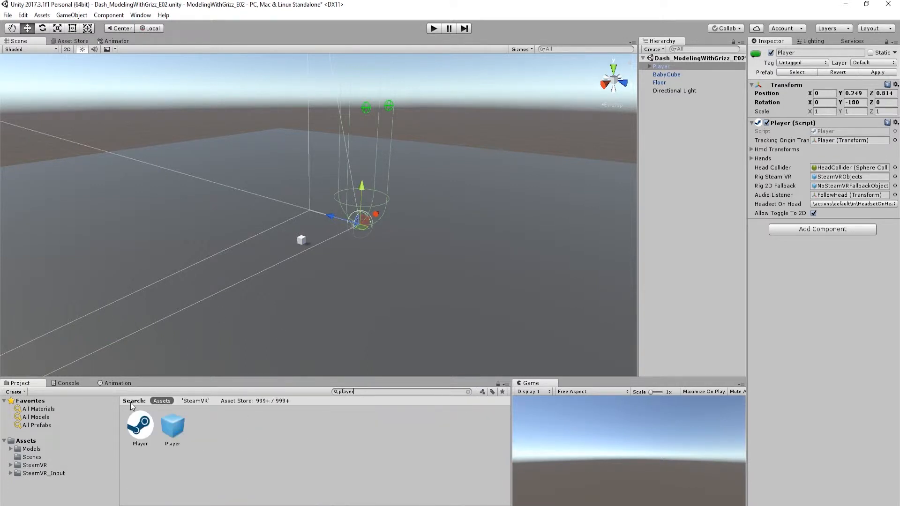
{"action": "left_click", "coordinate": [173, 427]}
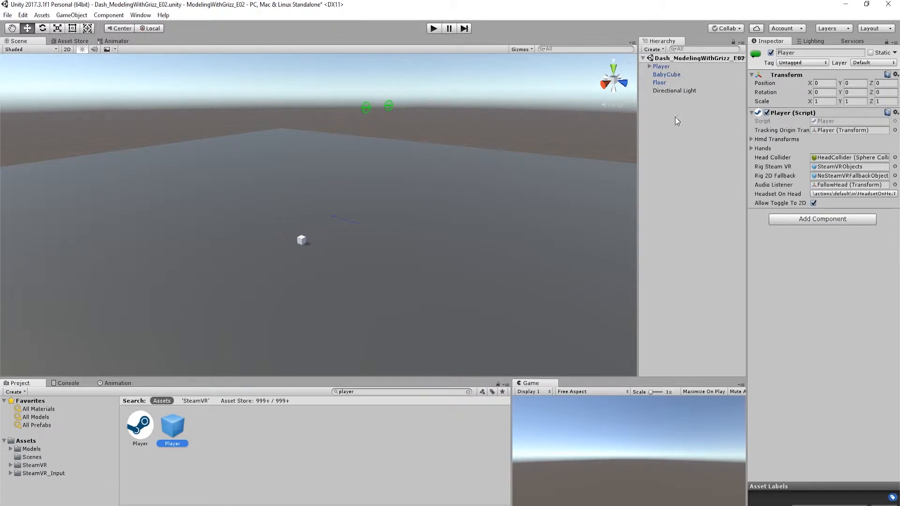
Step: Add the CFA_RocknShot_GameObject prefab from Models/Prefabs to the scene hierarchy and expand its child objects
{"action": "right_click_drag", "start_coordinate": [433, 231], "coordinate": [387, 229]}
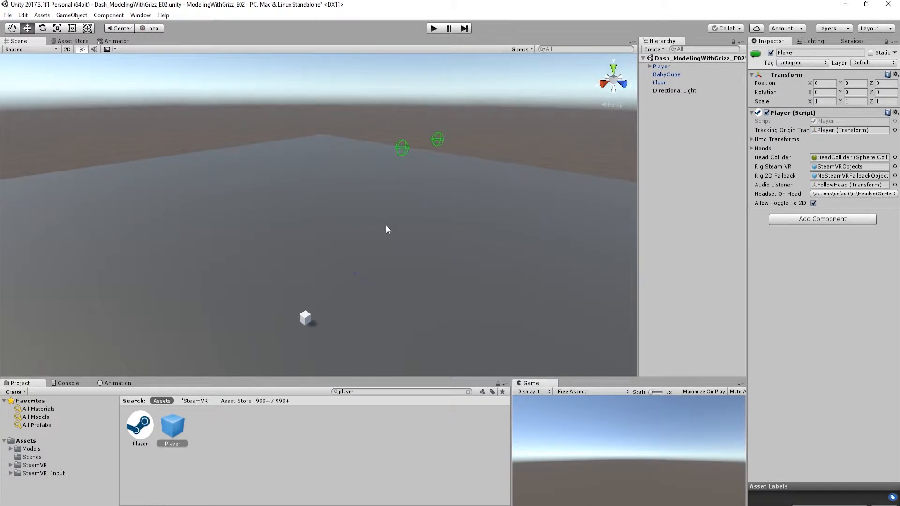
{"action": "left_click", "coordinate": [32, 450]}
{"action": "double_click", "coordinate": [173, 426]}
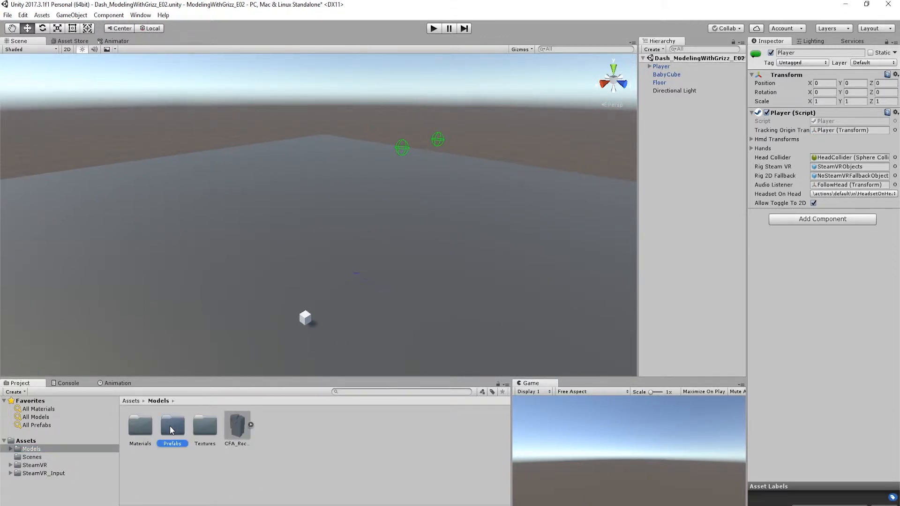
{"action": "left_click", "coordinate": [175, 451]}
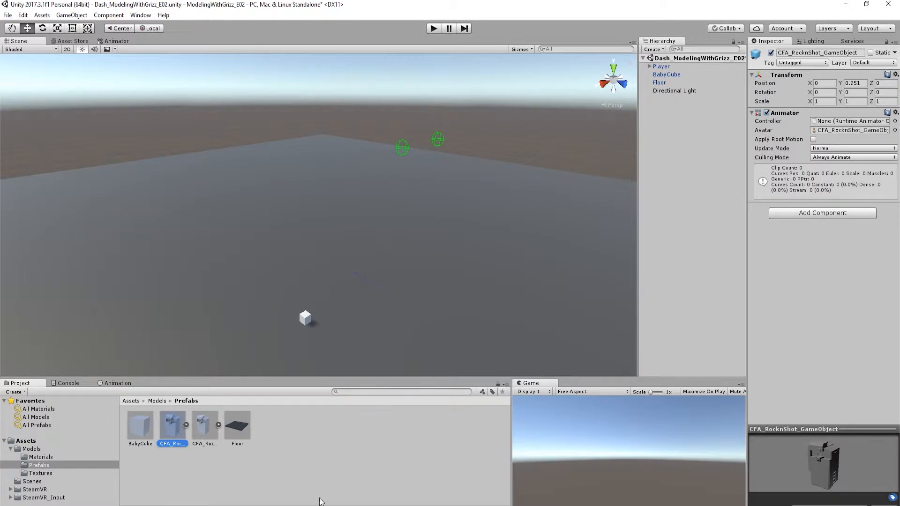
{"action": "left_click_drag", "start_coordinate": [174, 429], "coordinate": [686, 158]}
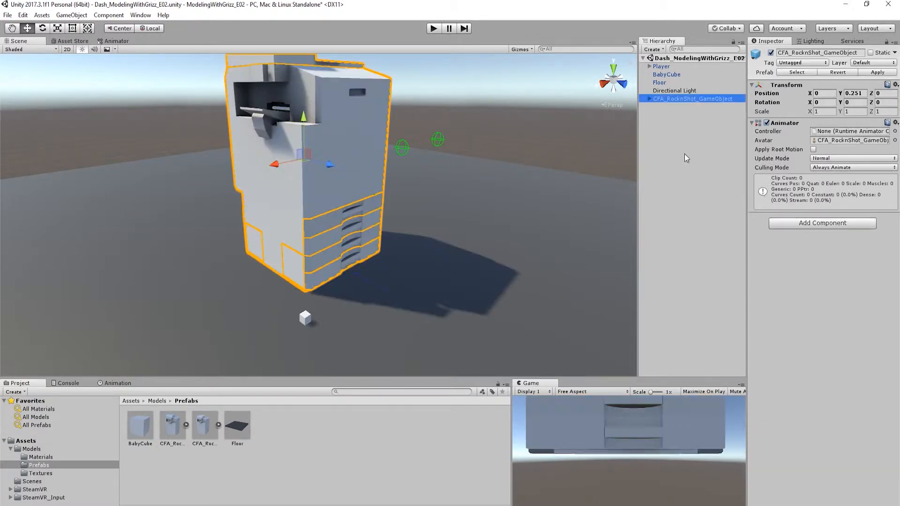
{"action": "left_click", "coordinate": [650, 99]}
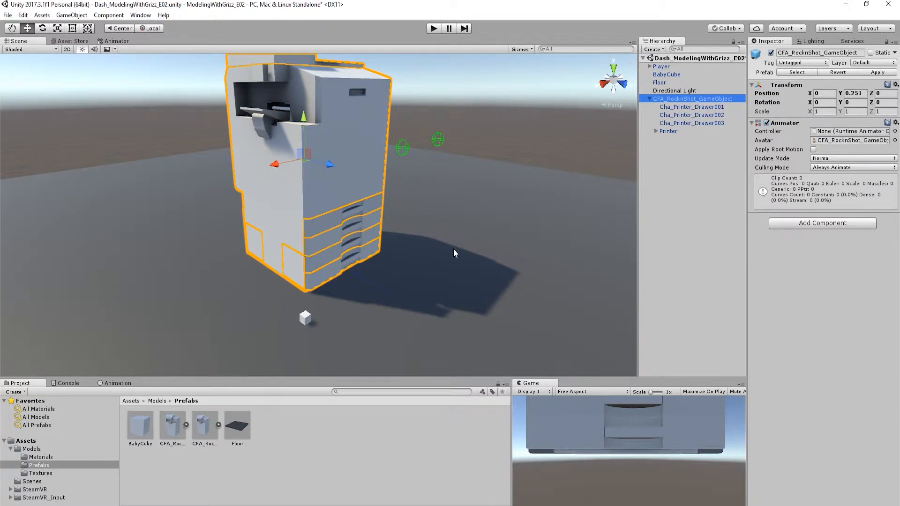
{"action": "left_click_drag", "start_coordinate": [454, 253], "coordinate": [410, 286], "text": "alt"}
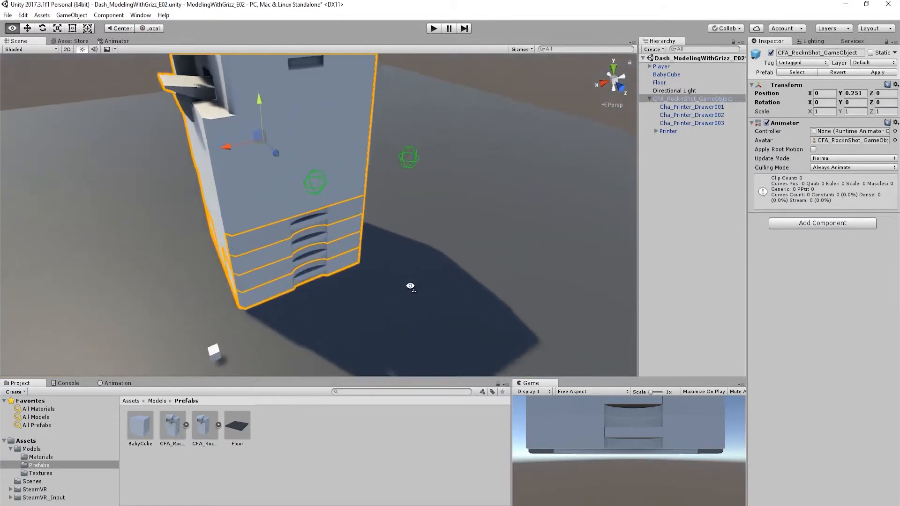
{"action": "right_click_drag", "start_coordinate": [410, 286], "coordinate": [441, 246]}
{"action": "key", "text": "s"}
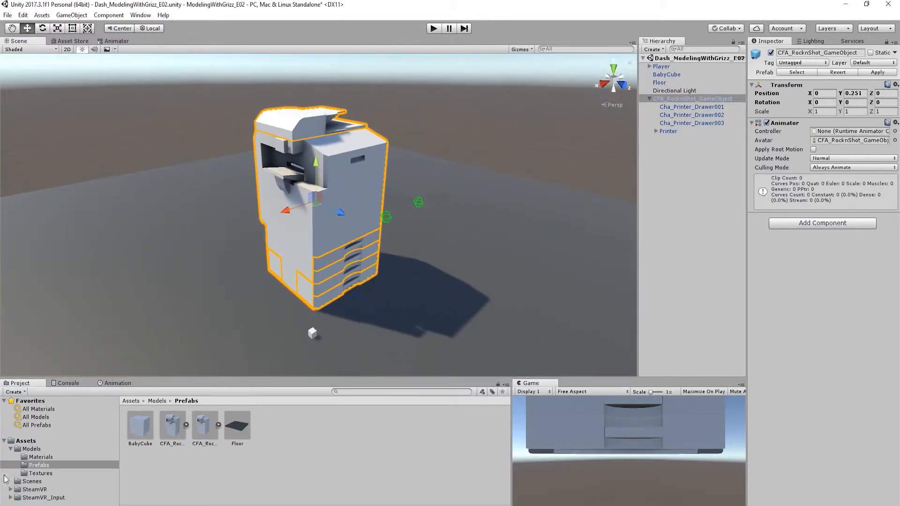
Step: Inspect the FloorPrinter material in the Materials folder, then return to the collapsed Models folder
{"action": "left_click", "coordinate": [41, 457]}
{"action": "left_click", "coordinate": [138, 427]}
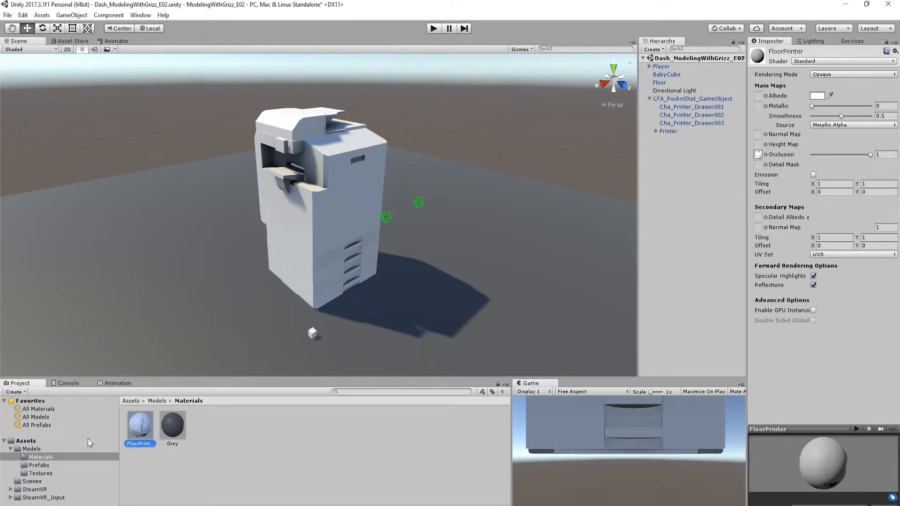
{"action": "key", "text": "w"}
{"action": "right_click_drag", "start_coordinate": [305, 263], "coordinate": [323, 248]}
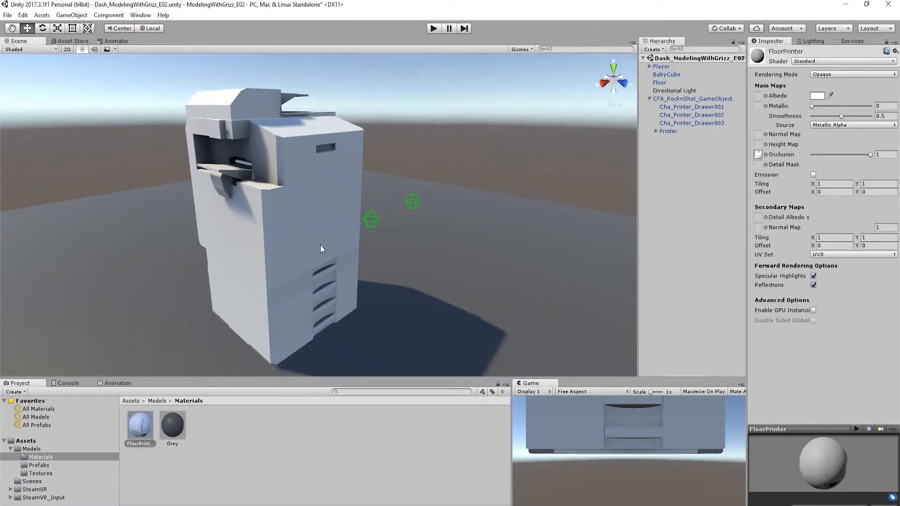
{"action": "left_click", "coordinate": [34, 450]}
{"action": "left_click", "coordinate": [11, 449]}
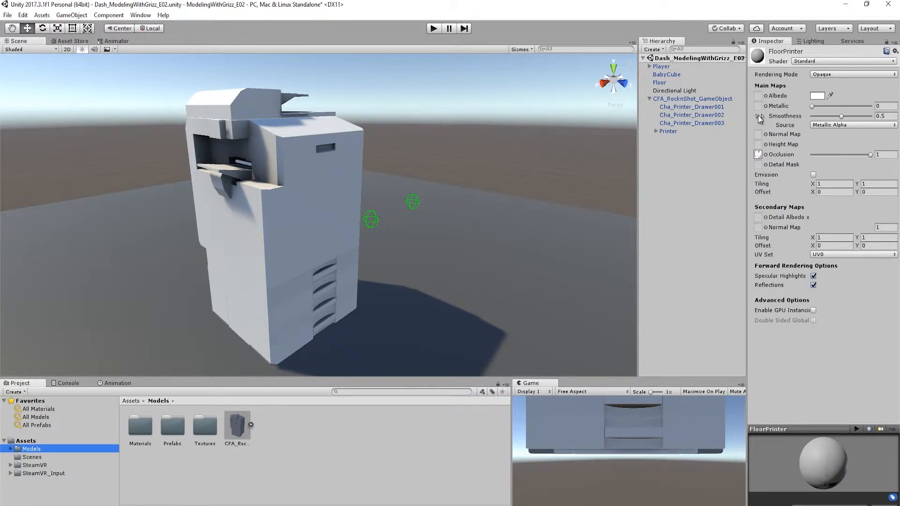
Step: Inspect the printer's three drawer objects, Cha_Printer_Drawer001 to Cha_Printer_Drawer003, up close
{"action": "left_click", "coordinate": [695, 108]}
{"action": "mouse_move", "coordinate": [428, 253]}
{"action": "right_mouse_down"}
{"action": "mouse_move", "coordinate": [420, 301]}
{"action": "mouse_move", "coordinate": [416, 242]}
{"action": "right_mouse_up"}
{"action": "key", "text": "w"}
{"action": "key", "text": "s"}
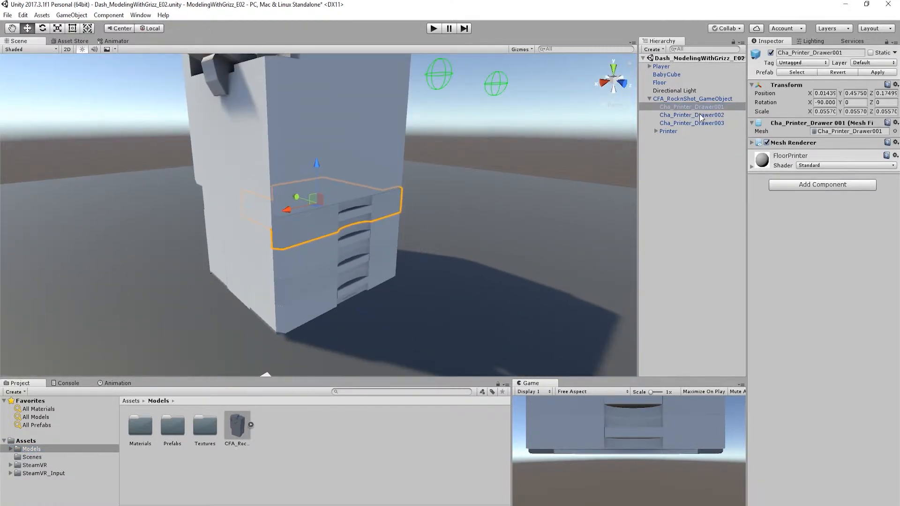
{"action": "left_click", "coordinate": [699, 115]}
{"action": "left_click", "coordinate": [703, 123]}
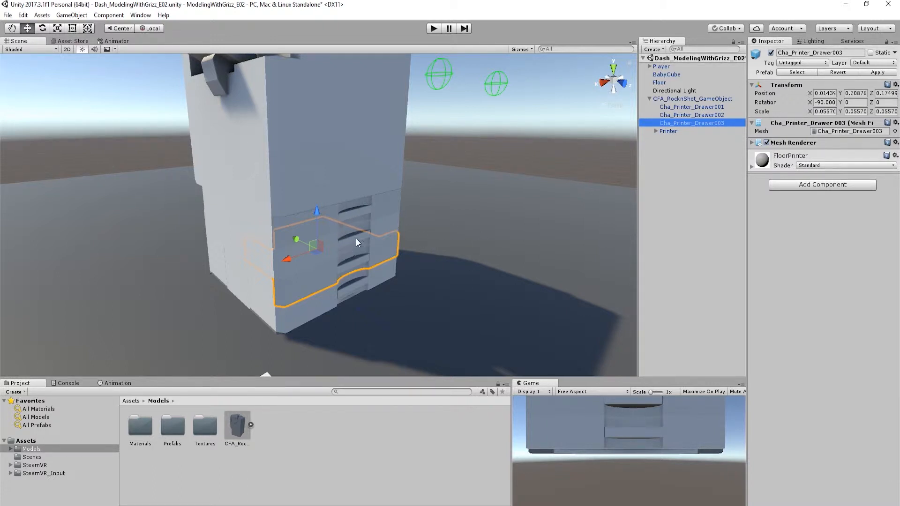
Step: Create an empty child object under each of Cha_Printer_Drawer001, Cha_Printer_Drawer002 and Cha_Printer_Drawer003
{"action": "left_click", "coordinate": [698, 107]}
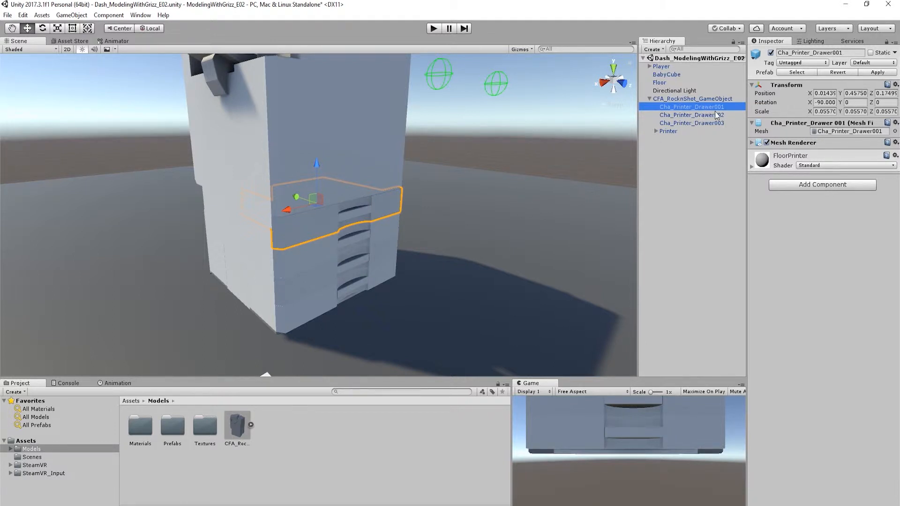
{"action": "right_click", "coordinate": [686, 106]}
{"action": "left_click", "coordinate": [716, 188]}
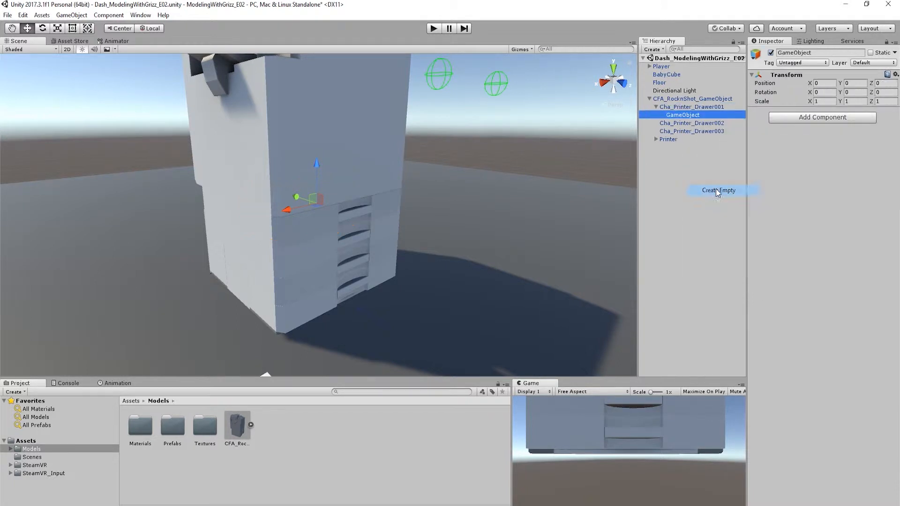
{"action": "left_click", "coordinate": [682, 125]}
{"action": "right_click", "coordinate": [682, 125]}
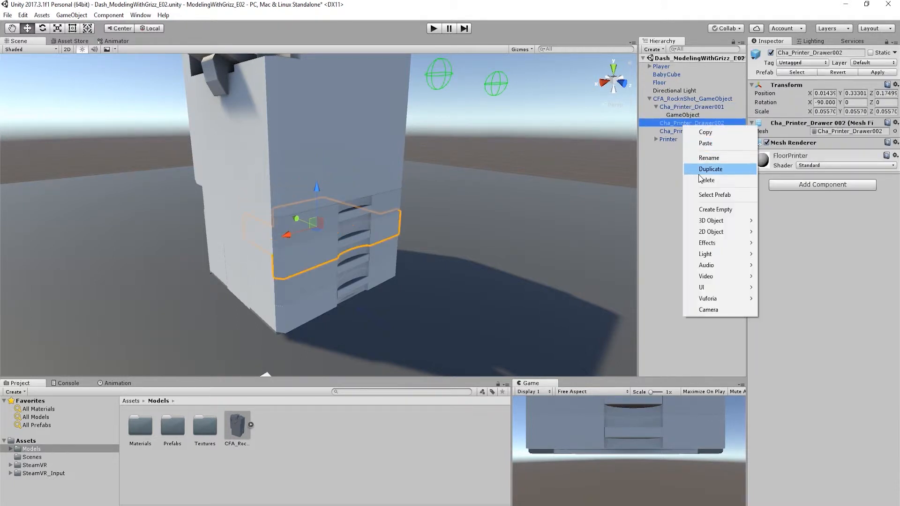
{"action": "left_click", "coordinate": [714, 211]}
{"action": "left_click", "coordinate": [685, 139]}
{"action": "right_click", "coordinate": [686, 138]}
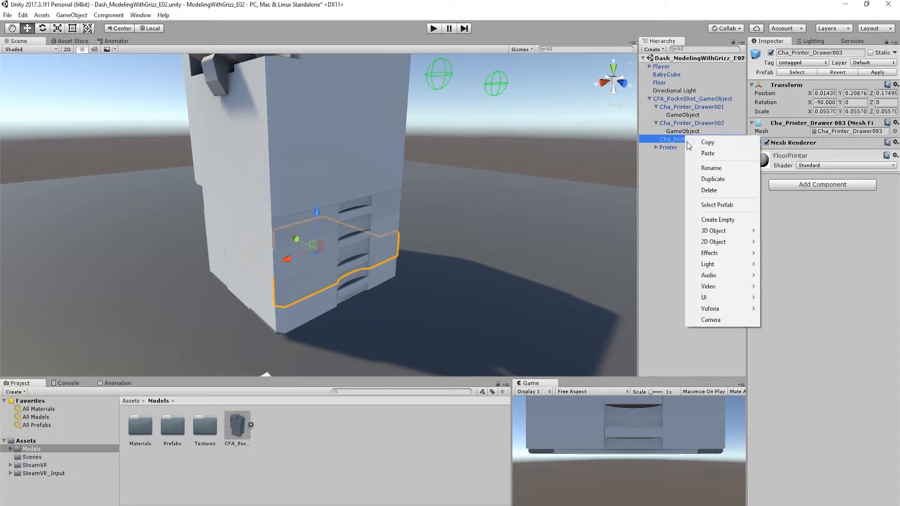
{"action": "left_click", "coordinate": [713, 218]}
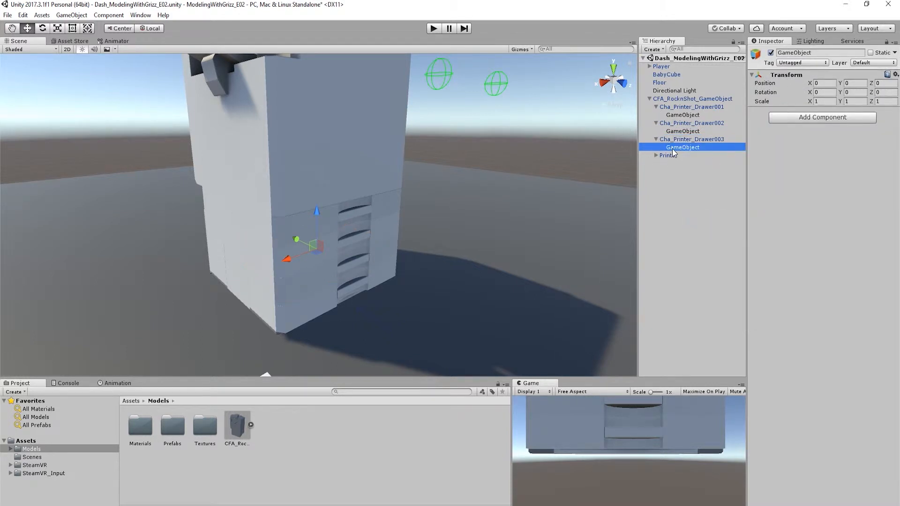
Step: Move the three empty objects out of their drawers, directly under CFA_RocknShot_GameObject, and compare the first one's transform with Cha_Printer_Drawer001
{"action": "left_click_drag", "start_coordinate": [672, 149], "coordinate": [674, 105]}
{"action": "left_click", "coordinate": [688, 116]}
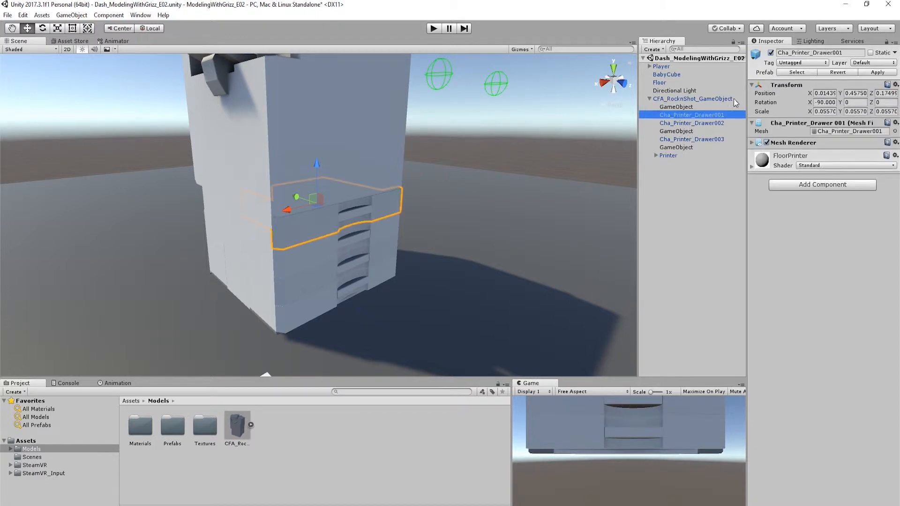
{"action": "left_click", "coordinate": [676, 107]}
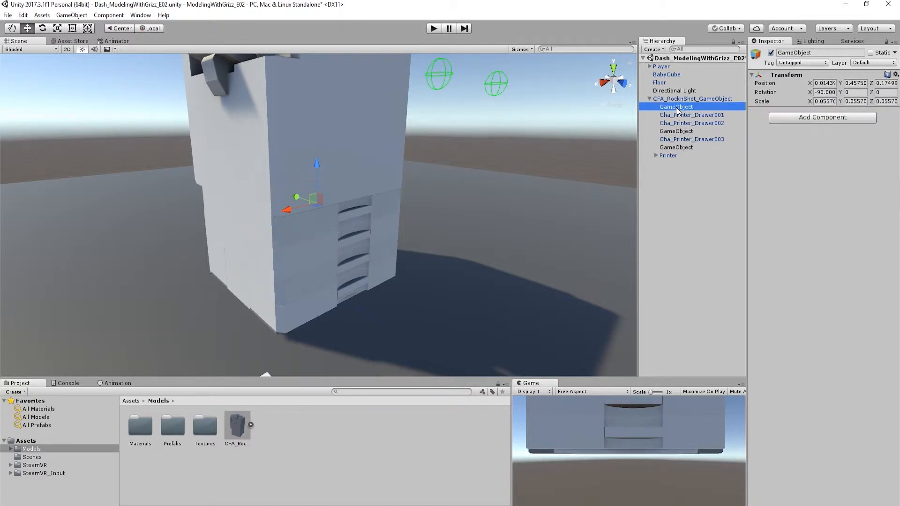
{"action": "left_click", "coordinate": [678, 116]}
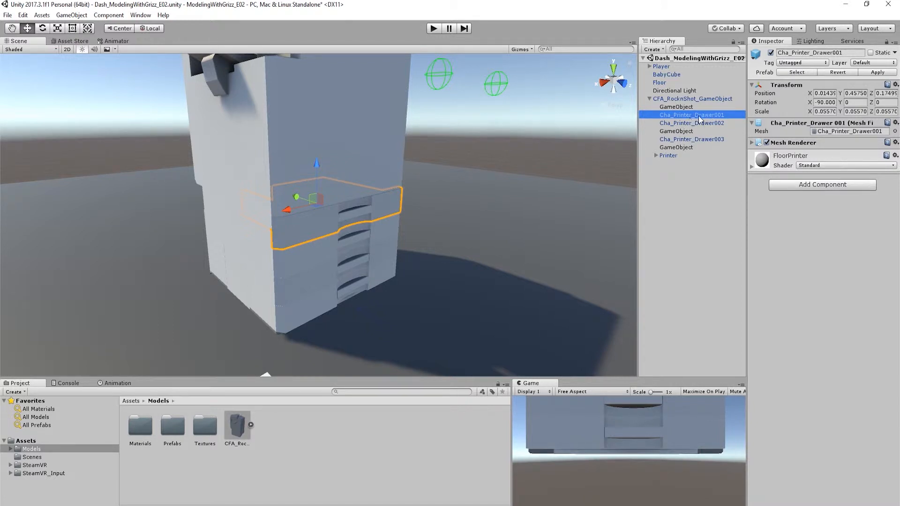
Step: Parent Cha_Printer_Drawer001, Cha_Printer_Drawer002 and Cha_Printer_Drawer003 each under its matching empty object, accepting the break of the prefab instance
{"action": "left_click", "coordinate": [682, 107]}
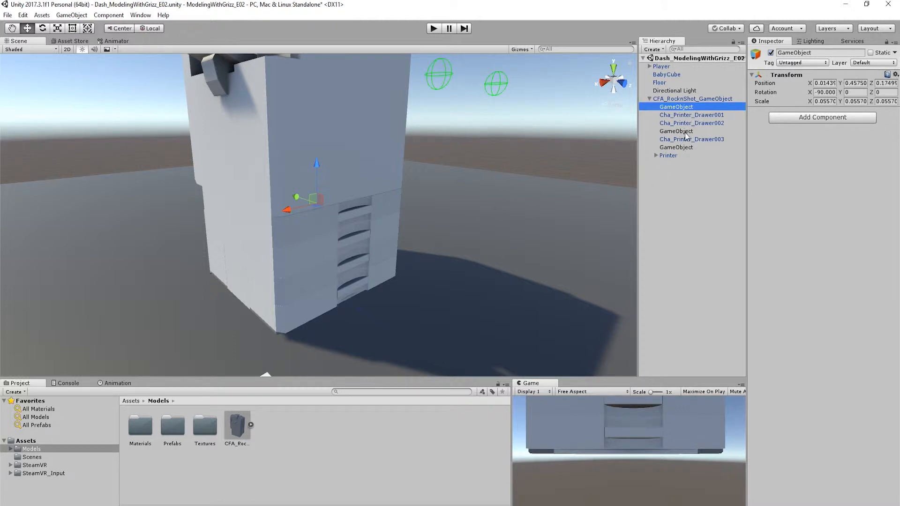
{"action": "left_click", "coordinate": [698, 116]}
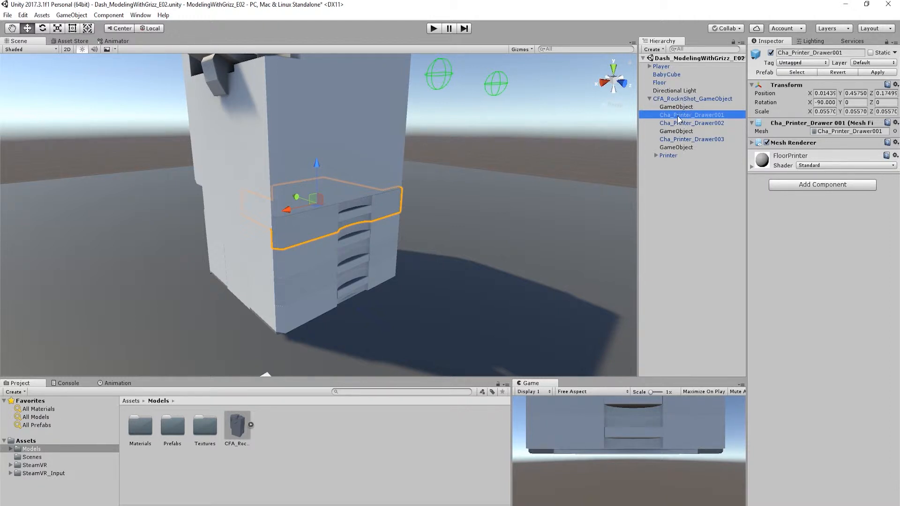
{"action": "left_click_drag", "start_coordinate": [677, 116], "coordinate": [676, 106]}
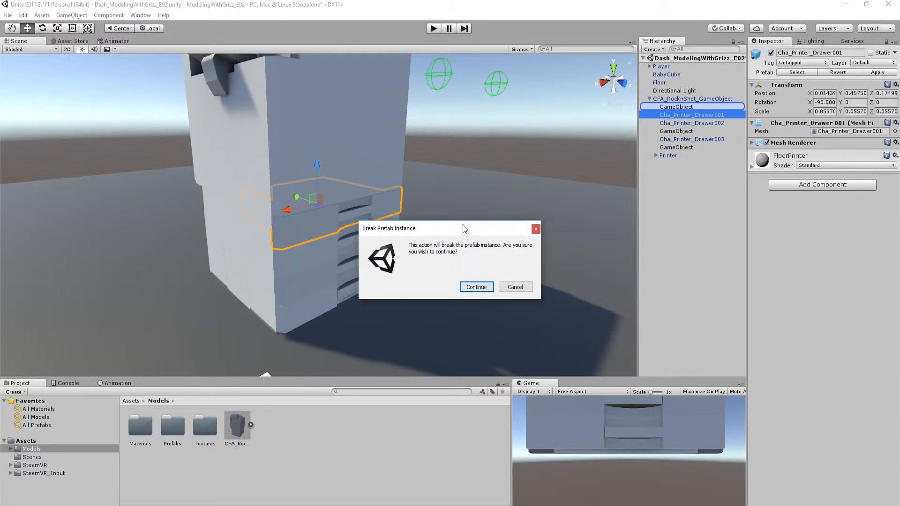
{"action": "left_click", "coordinate": [477, 287]}
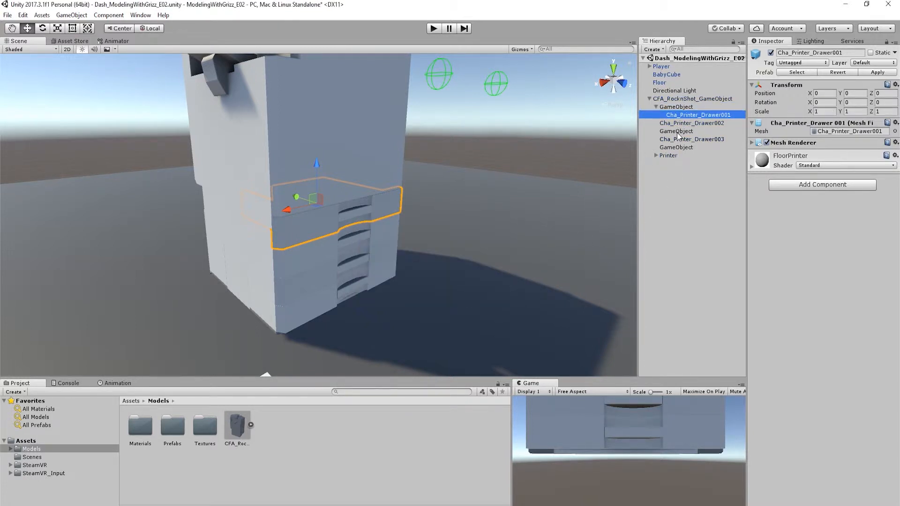
{"action": "left_click_drag", "start_coordinate": [678, 123], "coordinate": [679, 148]}
{"action": "left_click", "coordinate": [682, 99]}
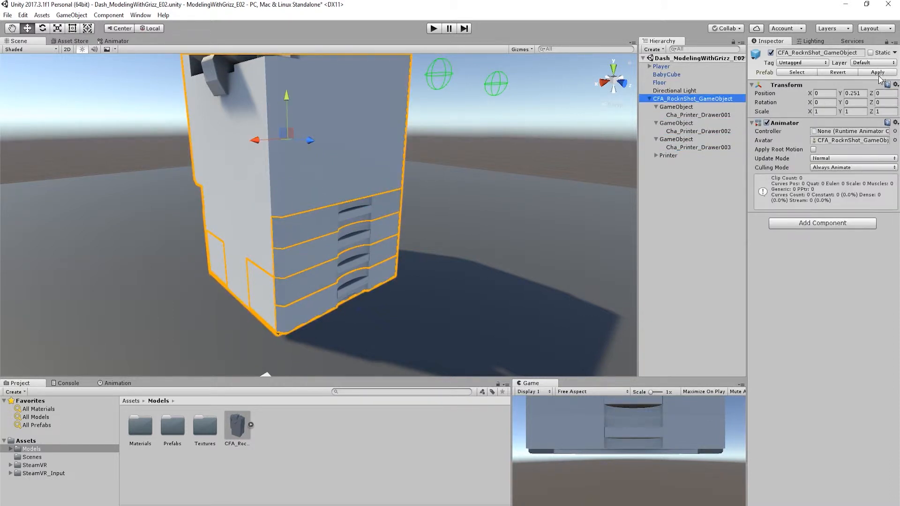
Step: Rename the parent empties of Drawer001, Drawer002 and Drawer003 as Top, Mid and Bot respectively
{"action": "left_click", "coordinate": [676, 107]}
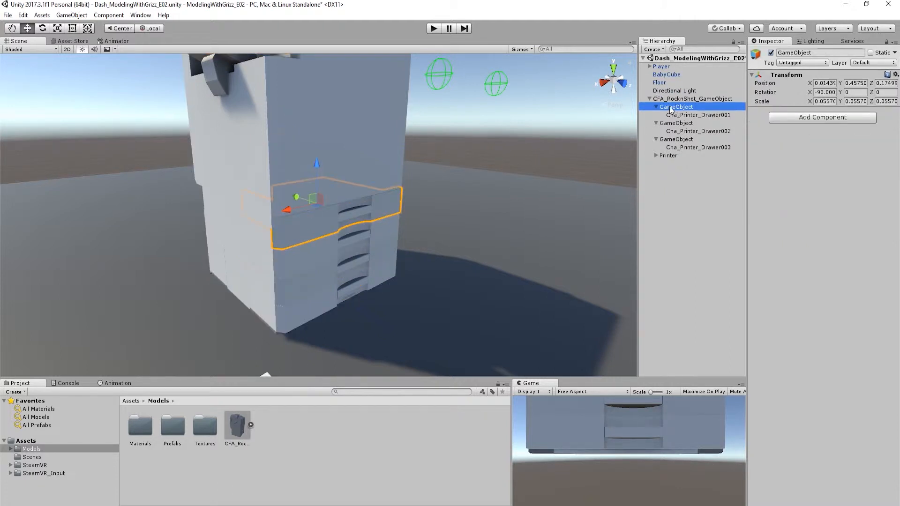
{"action": "left_click", "coordinate": [814, 53]}
{"action": "left_click_drag", "start_coordinate": [820, 52], "coordinate": [771, 56]}
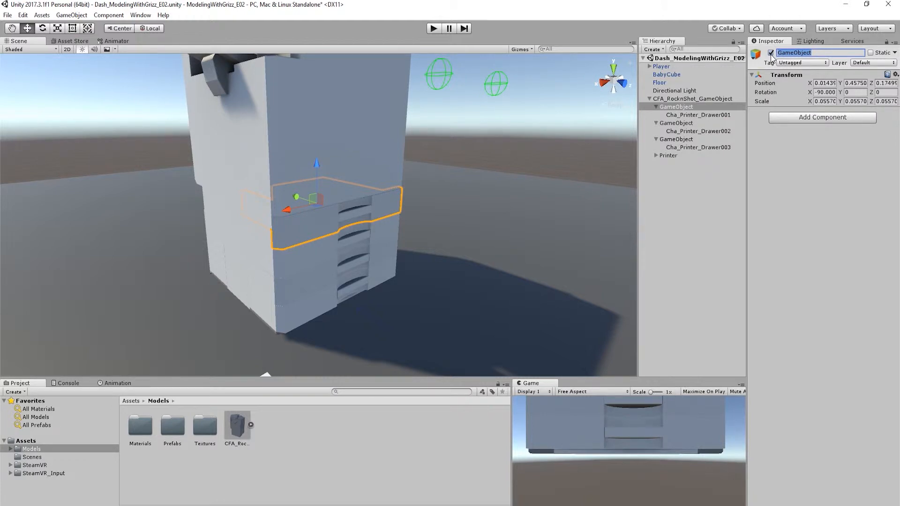
{"action": "type", "text": "Top"}
{"action": "left_click", "coordinate": [683, 125]}
{"action": "left_click", "coordinate": [835, 51]}
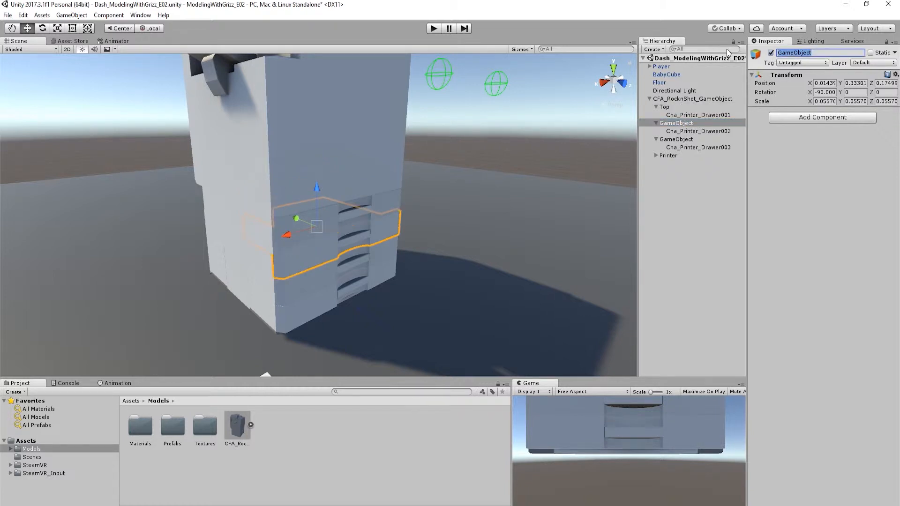
{"action": "type", "text": "Mid"}
{"action": "left_click", "coordinate": [675, 140]}
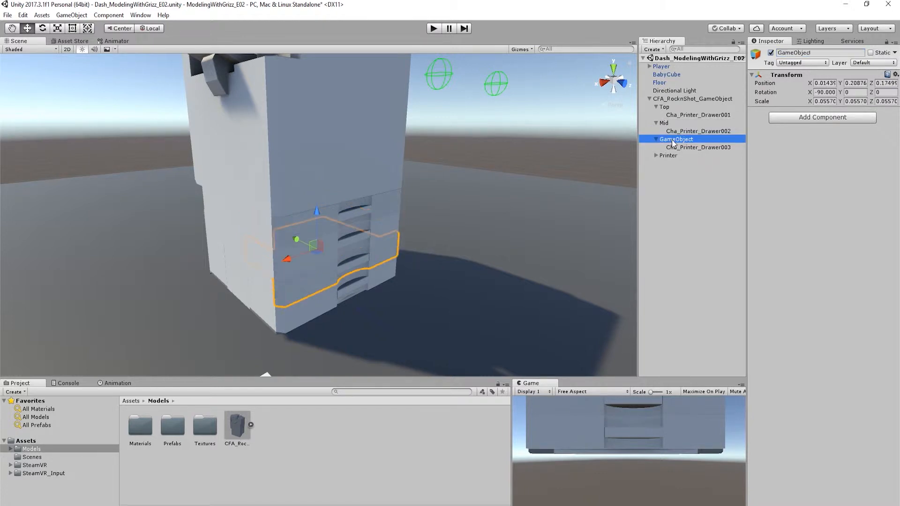
{"action": "left_click", "coordinate": [825, 52]}
{"action": "type", "text": "Bot"}
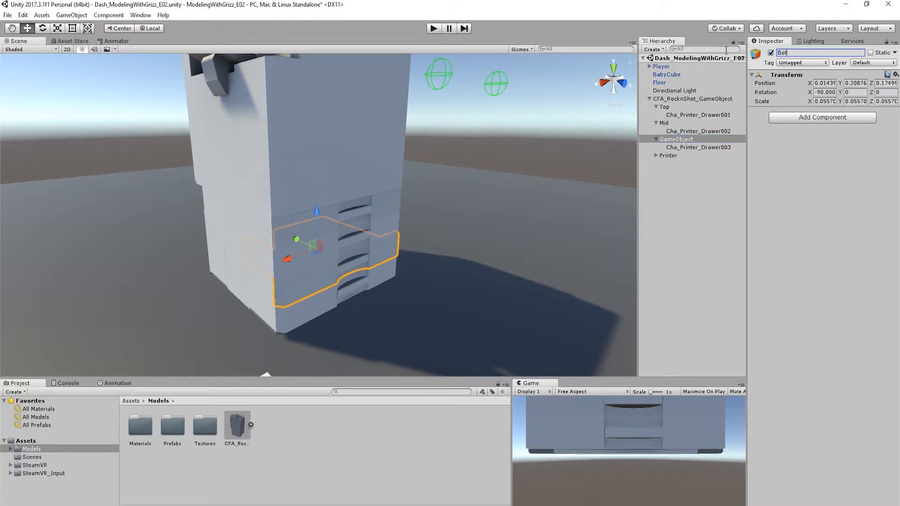
{"action": "key", "text": "Return"}
Step: Check the transforms and components of the drawer objects under Top, Mid and Bot
{"action": "left_click", "coordinate": [682, 146]}
{"action": "left_click", "coordinate": [688, 131]}
{"action": "left_click", "coordinate": [673, 108]}
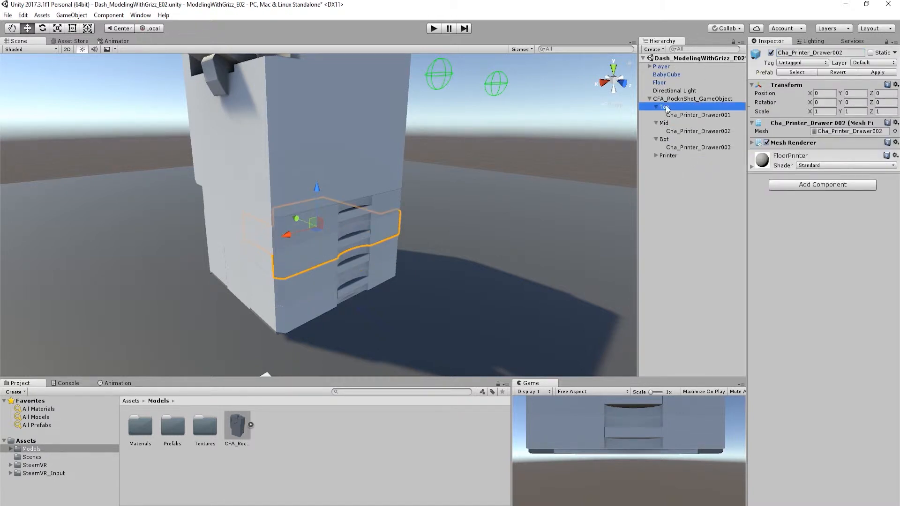
{"action": "left_click", "coordinate": [696, 115]}
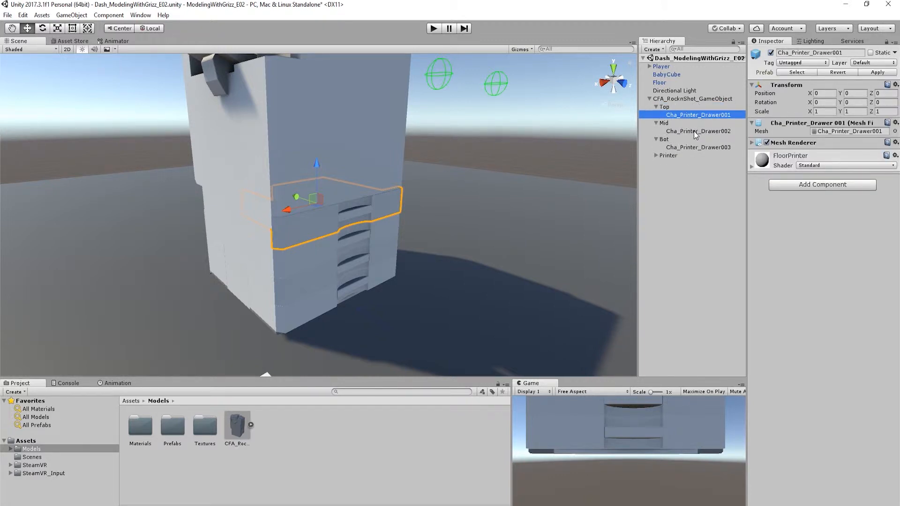
{"action": "left_click", "coordinate": [692, 148]}
{"action": "left_click", "coordinate": [696, 131]}
Step: Add the Linear Drive and Linear Mapping components to all three Cha_Printer_Drawer objects at once
{"action": "left_click", "coordinate": [697, 114]}
{"action": "left_click", "coordinate": [693, 131], "text": "ctrl"}
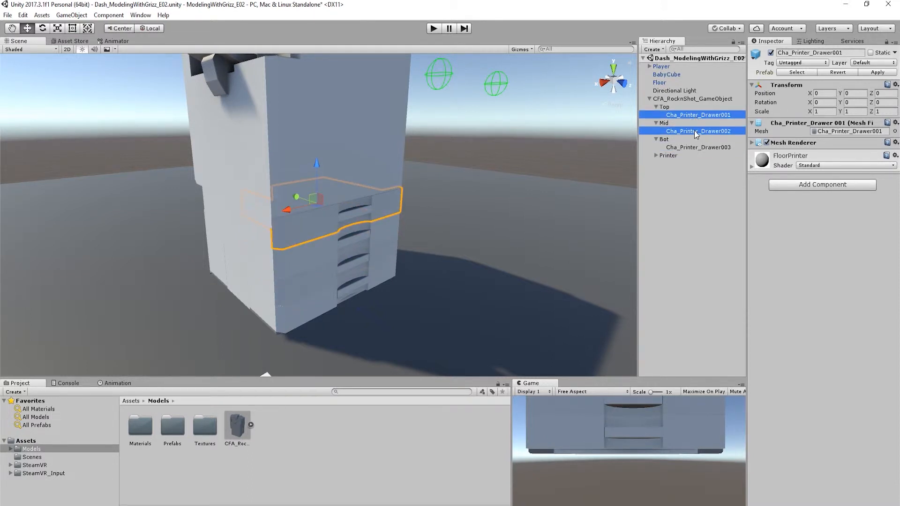
{"action": "left_click", "coordinate": [693, 147], "text": "ctrl"}
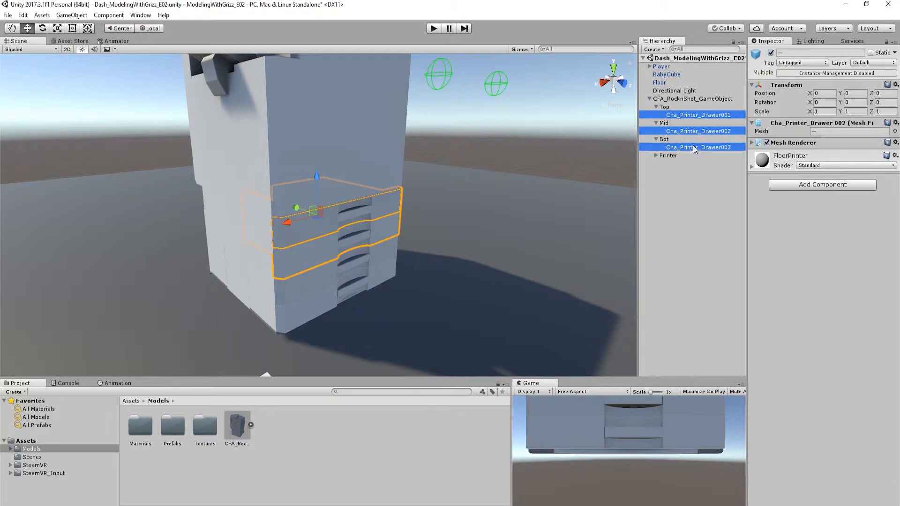
{"action": "left_click", "coordinate": [811, 185]}
{"action": "left_click", "coordinate": [708, 208]}
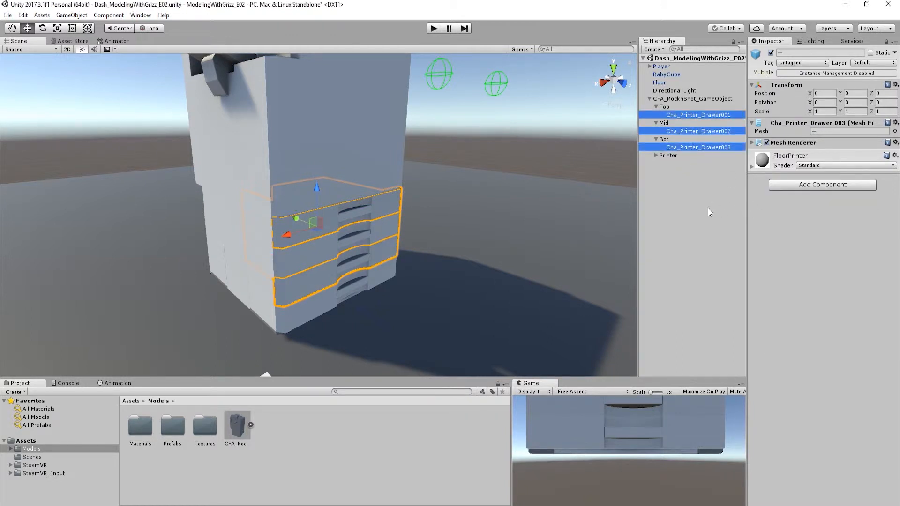
{"action": "left_click", "coordinate": [811, 185]}
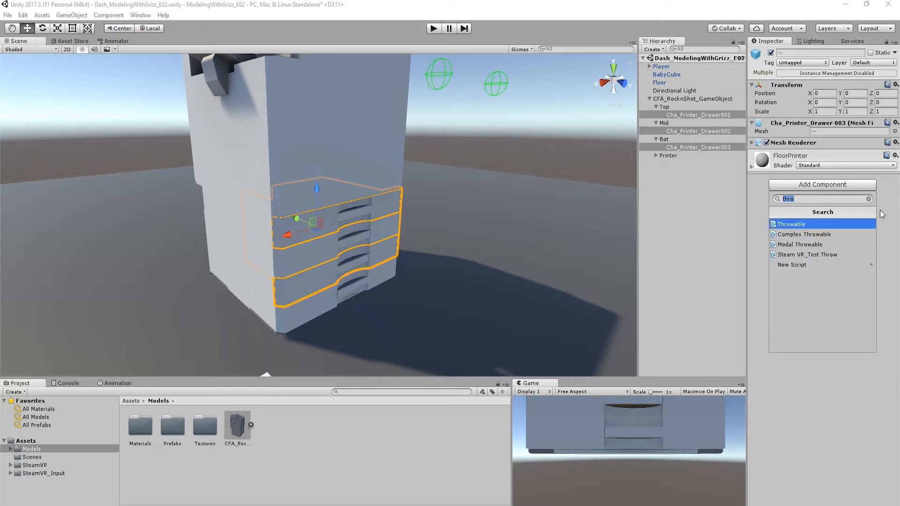
{"action": "type", "text": "li"}
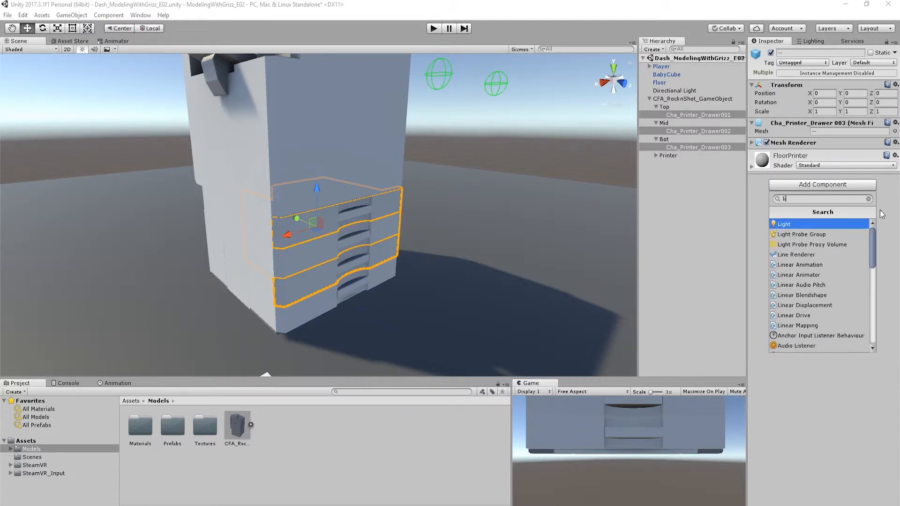
{"action": "left_click", "coordinate": [799, 317]}
{"action": "left_click", "coordinate": [787, 207]}
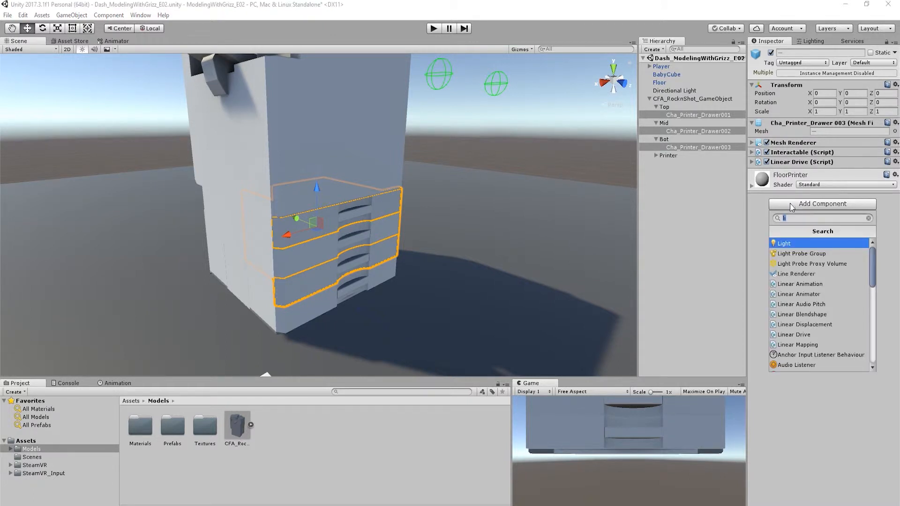
{"action": "left_click", "coordinate": [792, 345]}
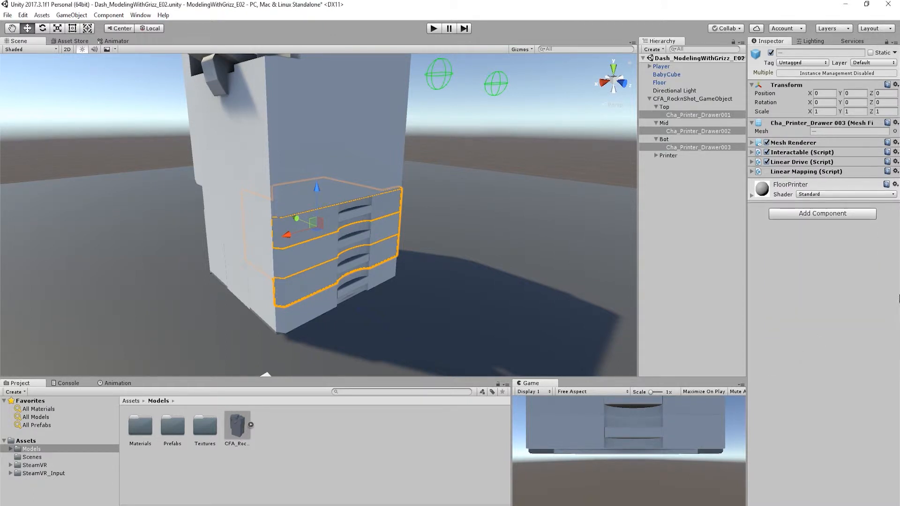
Step: Add a Mesh Collider and a Rigidbody to the three selected drawer objects
{"action": "left_click", "coordinate": [803, 212]}
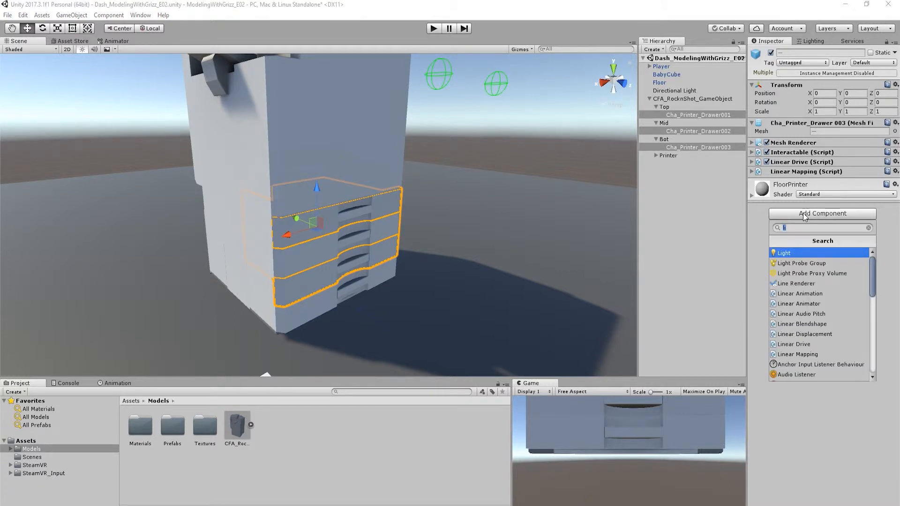
{"action": "type", "text": "mesh"}
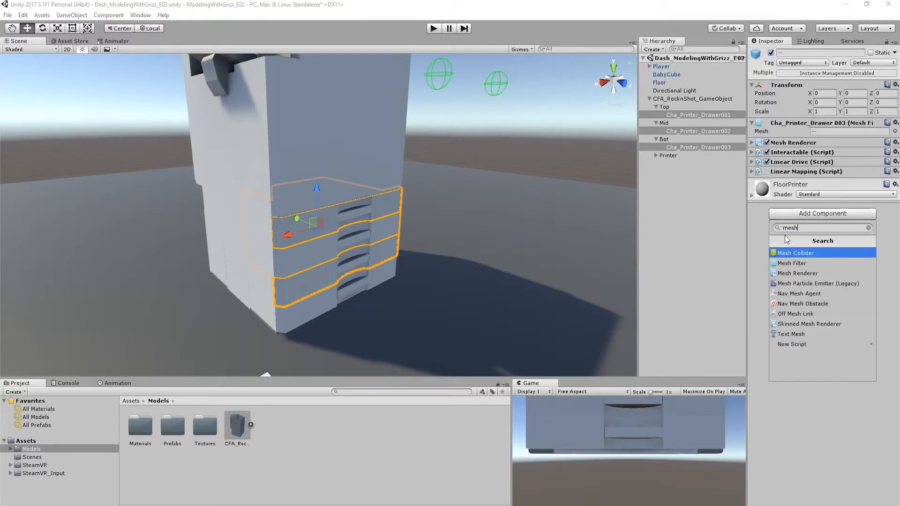
{"action": "left_click", "coordinate": [786, 254]}
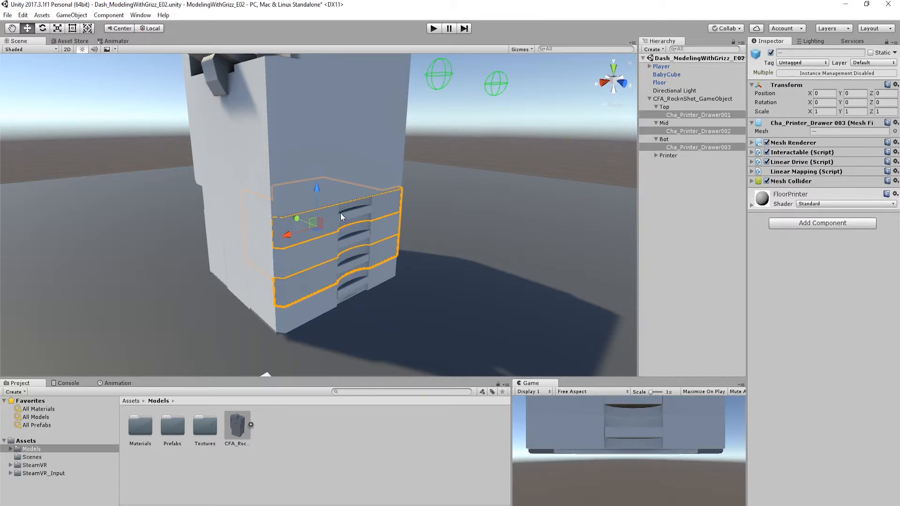
{"action": "left_click", "coordinate": [797, 224]}
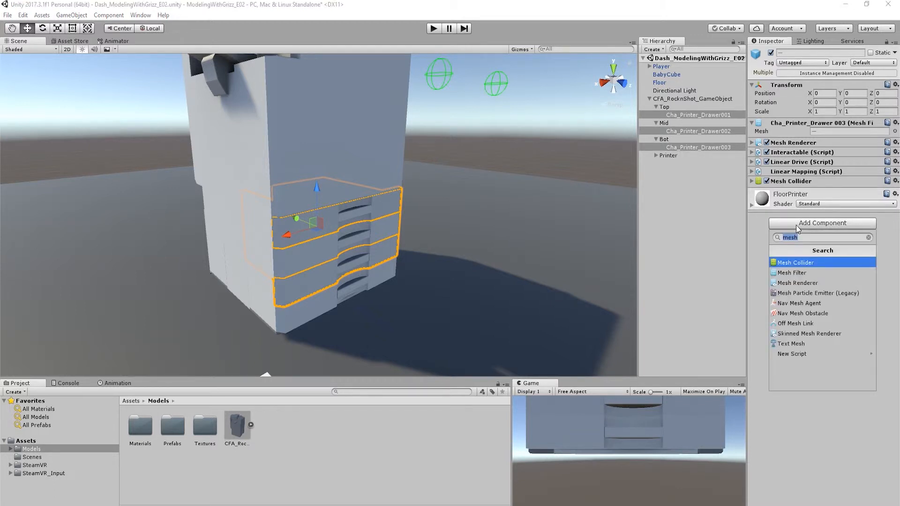
{"action": "type", "text": "rig"}
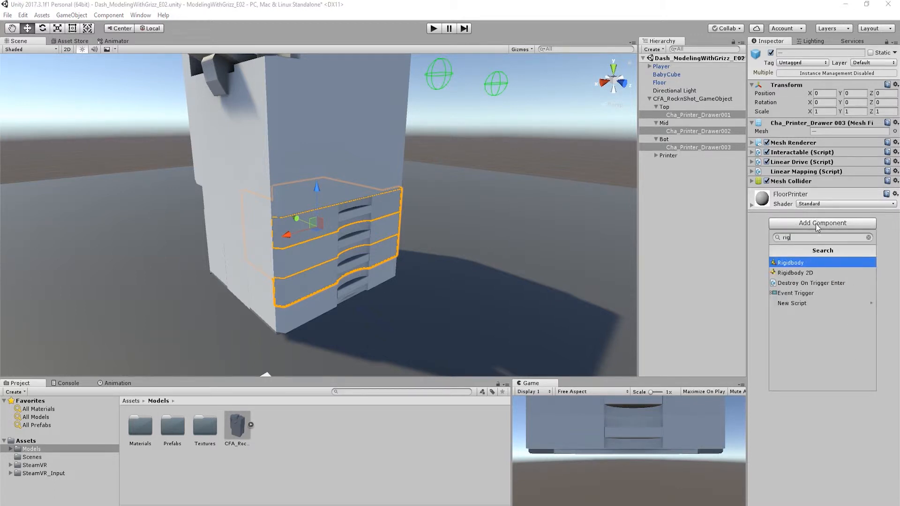
{"action": "left_click", "coordinate": [799, 262]}
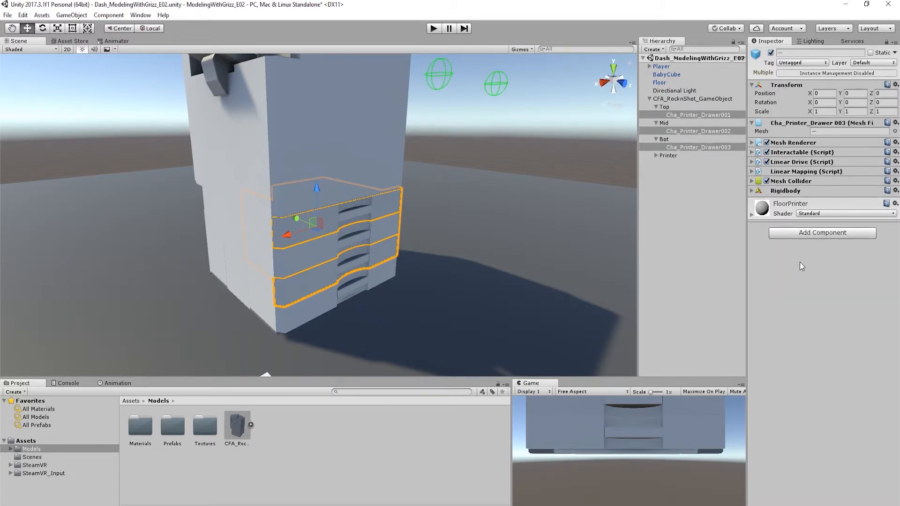
Step: Turn off Use Gravity and turn on Is Kinematic in the Rigidbody of the three drawers
{"action": "left_click", "coordinate": [752, 191]}
{"action": "left_click", "coordinate": [814, 227]}
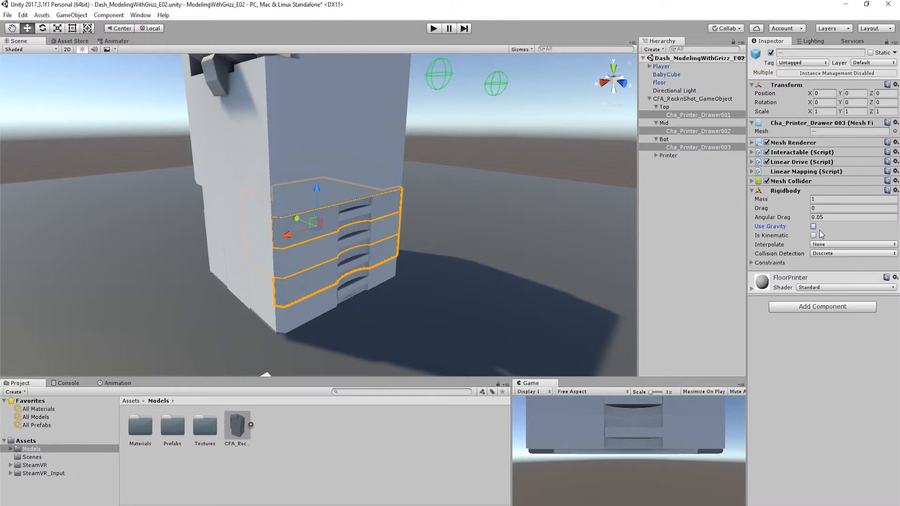
{"action": "left_click", "coordinate": [814, 236]}
{"action": "left_click", "coordinate": [758, 189]}
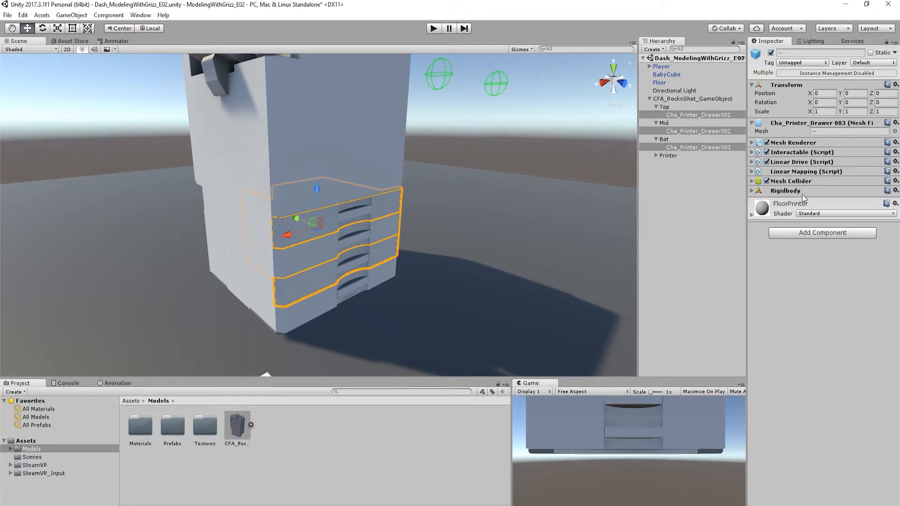
{"action": "left_click", "coordinate": [751, 191]}
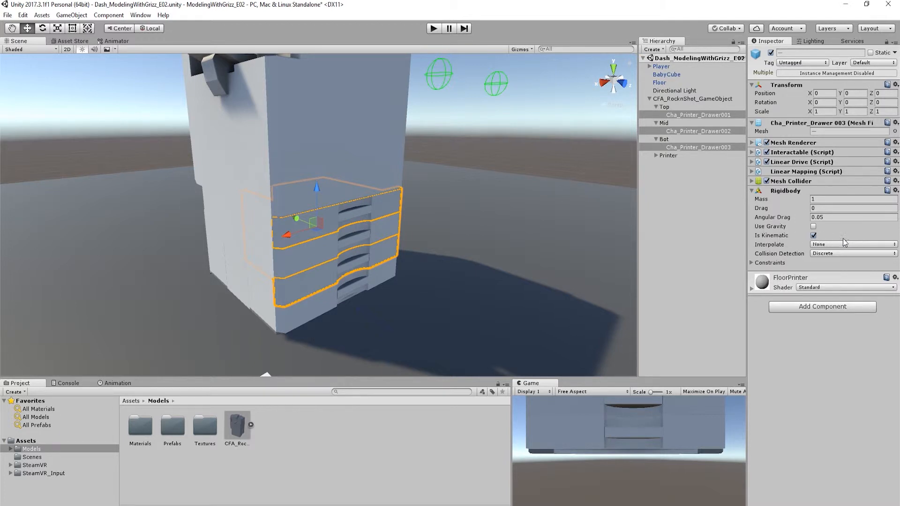
{"action": "left_click", "coordinate": [752, 191]}
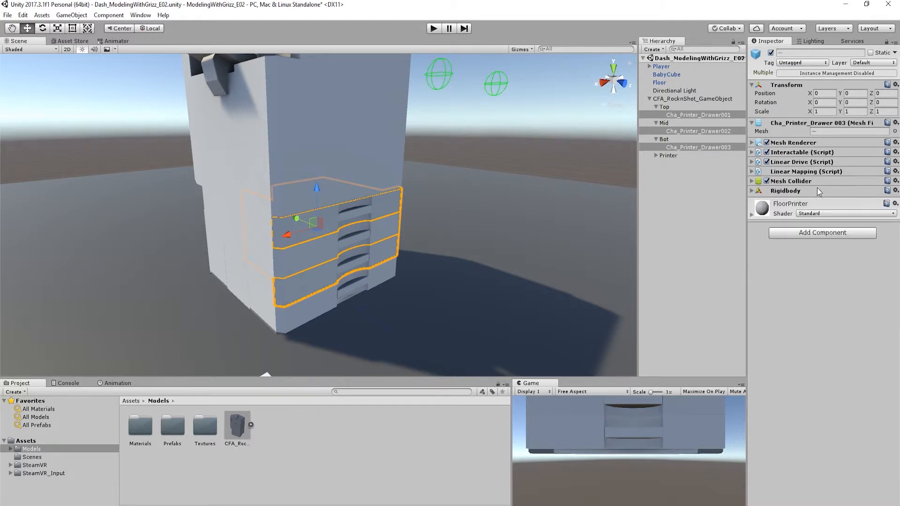
{"action": "left_click", "coordinate": [767, 181]}
Step: Duplicate Cha_Printer_Drawer001, Cha_Printer_Drawer002 and Cha_Printer_Drawer003 once each within their Top, Mid and Bot parents
{"action": "left_click", "coordinate": [686, 116]}
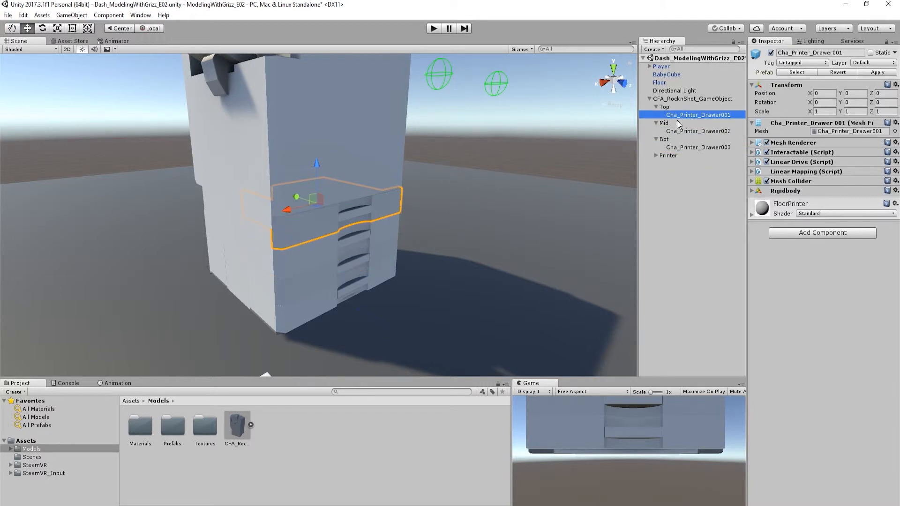
{"action": "right_click", "coordinate": [682, 121]}
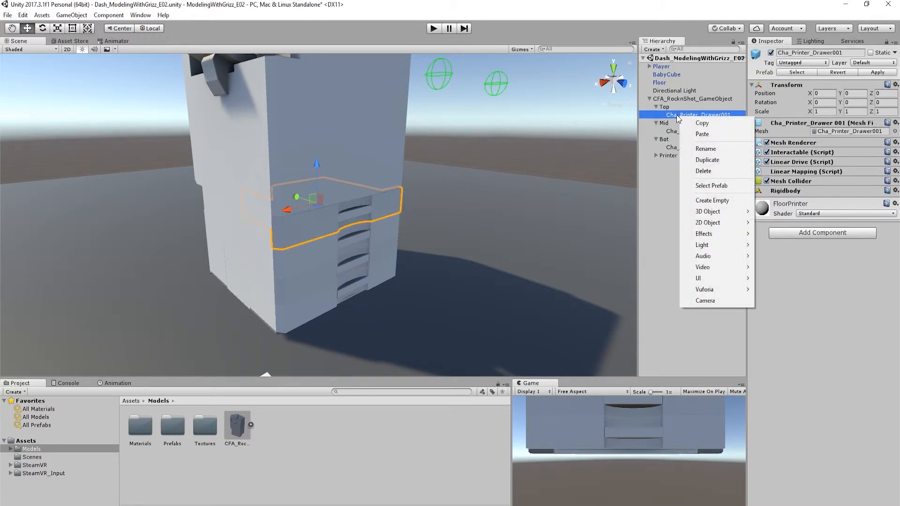
{"action": "left_click", "coordinate": [676, 119]}
{"action": "left_click", "coordinate": [661, 117]}
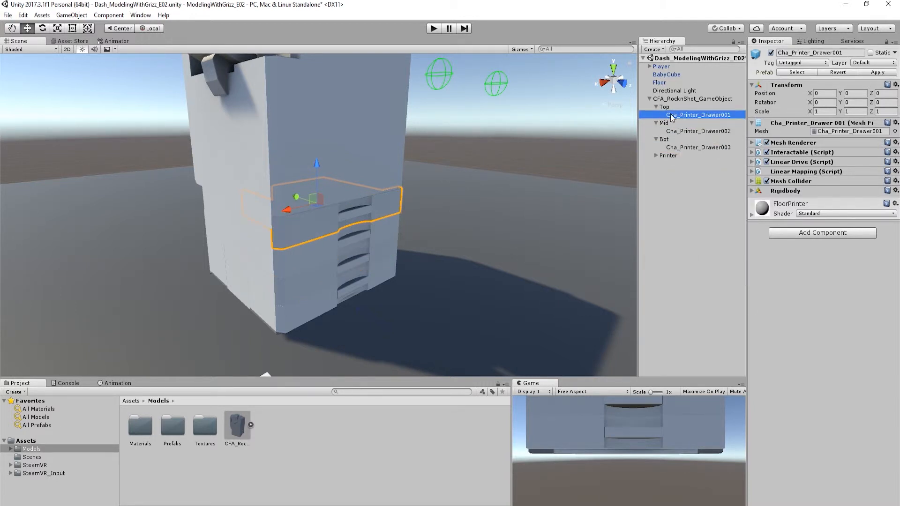
{"action": "right_click", "coordinate": [682, 116]}
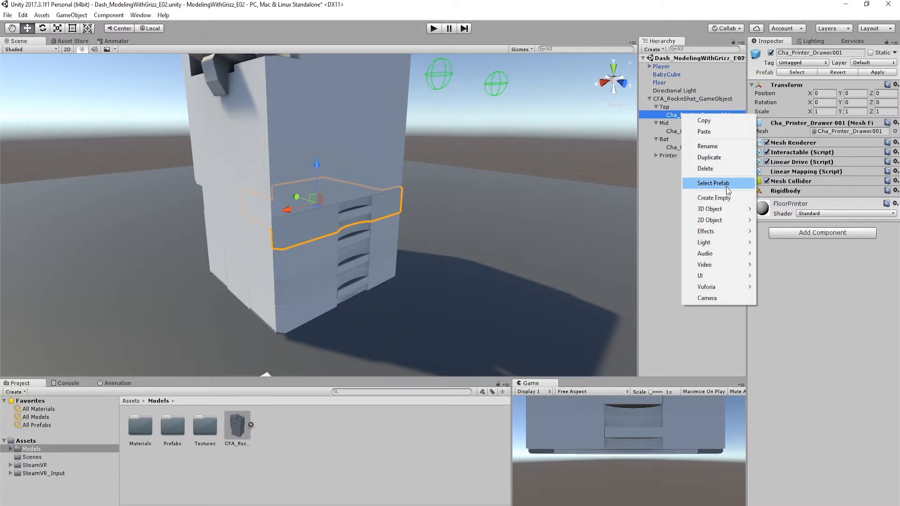
{"action": "left_click", "coordinate": [709, 157]}
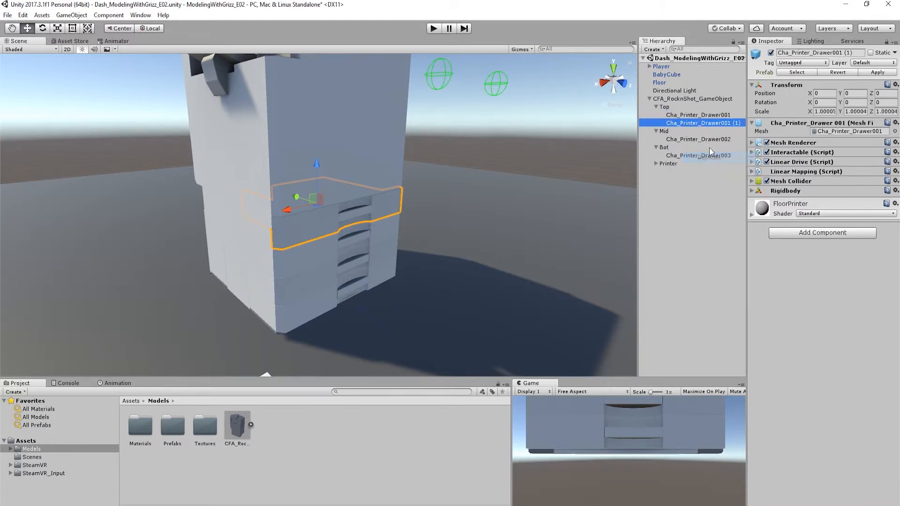
{"action": "left_click", "coordinate": [677, 140]}
{"action": "right_click", "coordinate": [677, 140]}
{"action": "left_click", "coordinate": [689, 182]}
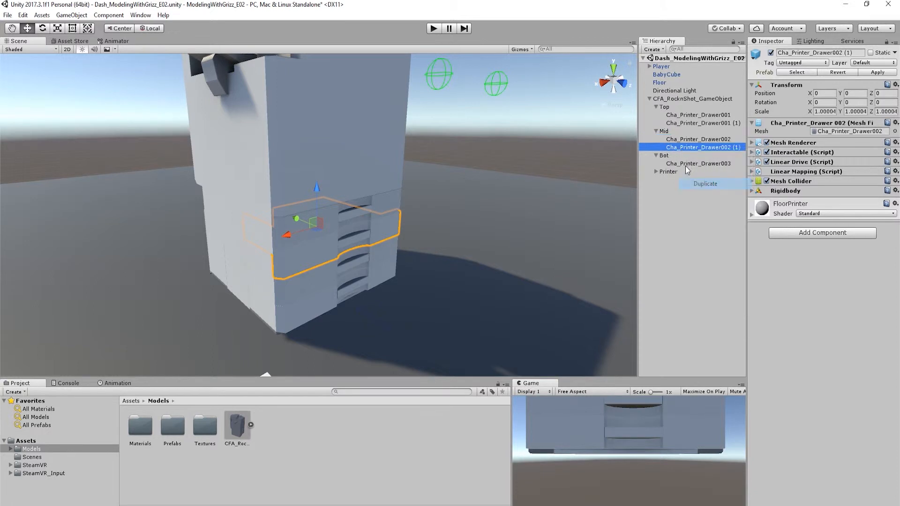
{"action": "left_click", "coordinate": [679, 163]}
{"action": "right_click", "coordinate": [679, 162]}
{"action": "left_click", "coordinate": [705, 207]}
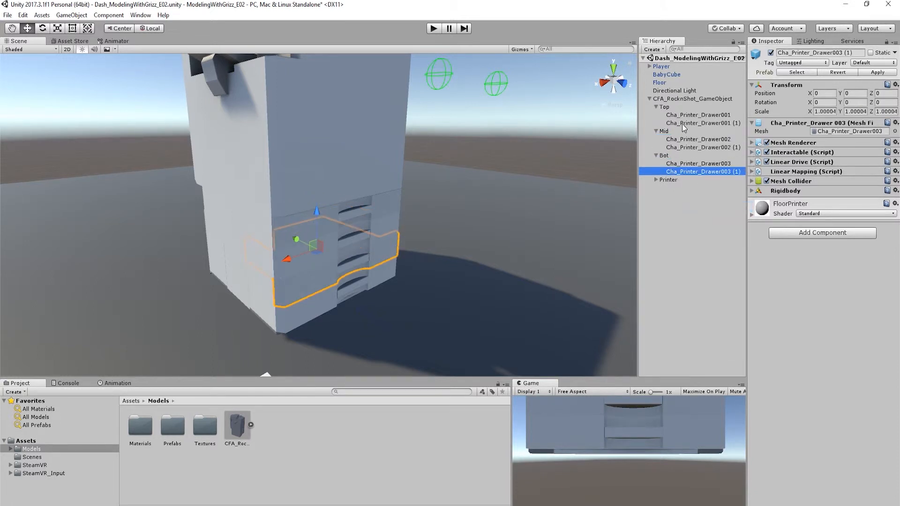
Step: Rename the three duplicated drawers under Top, Mid and Bot as start
{"action": "left_click", "coordinate": [689, 123]}
{"action": "left_click", "coordinate": [697, 123]}
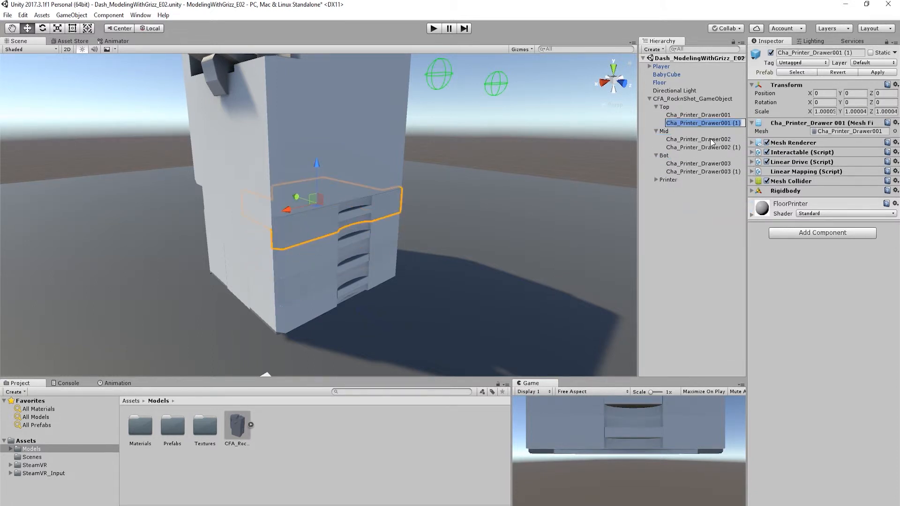
{"action": "type", "text": "start"}
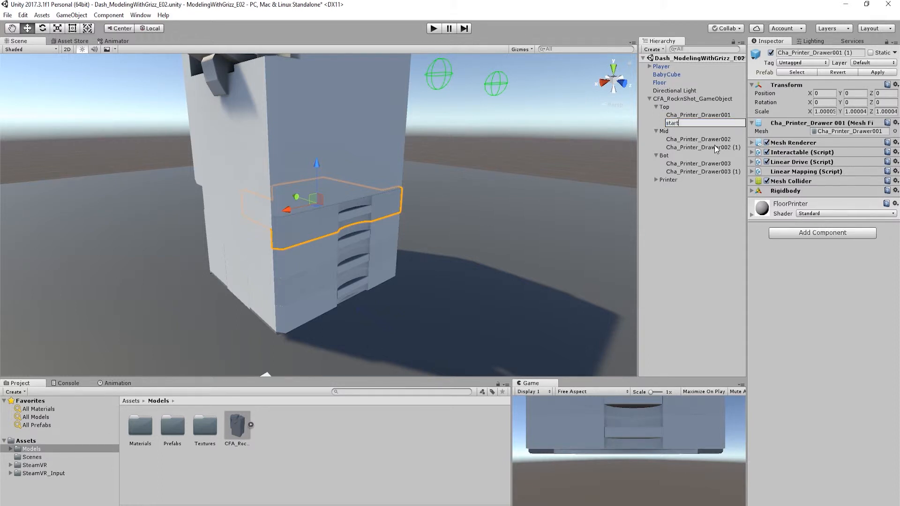
{"action": "left_click", "coordinate": [671, 146]}
{"action": "left_click", "coordinate": [688, 151]}
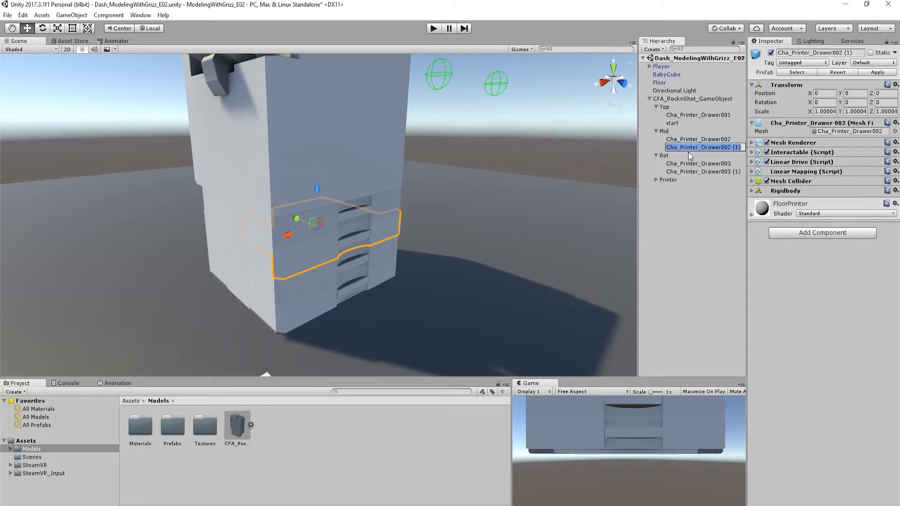
{"action": "type", "text": "start"}
{"action": "left_click", "coordinate": [692, 172]}
{"action": "left_click", "coordinate": [686, 174]}
{"action": "type", "text": "s"}
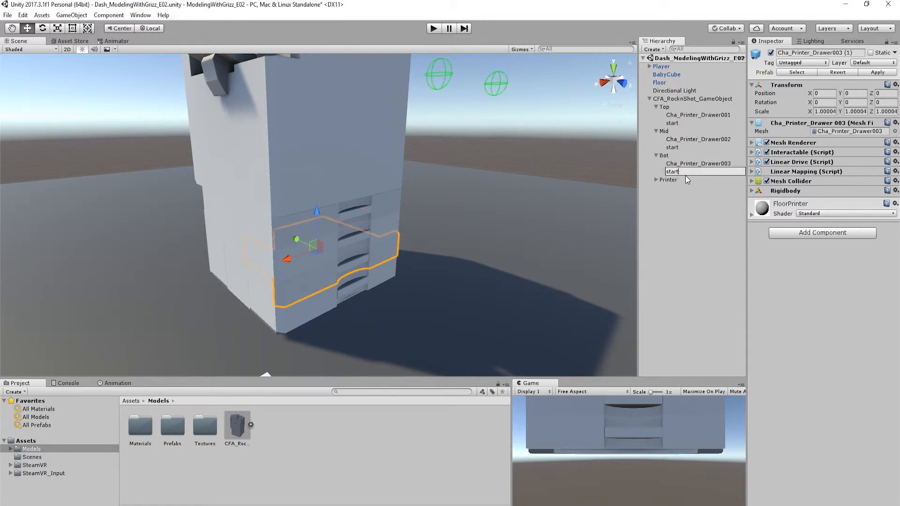
{"action": "type", "text": "tart"}
{"action": "left_click", "coordinate": [688, 214]}
Step: Examine the Linear Mapping and Linear Drive settings of Cha_Printer_Drawer001
{"action": "left_click", "coordinate": [678, 124]}
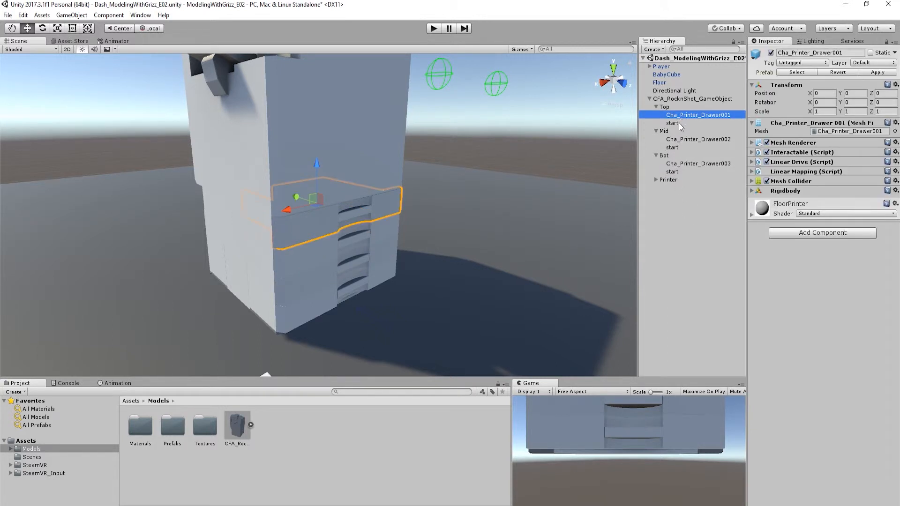
{"action": "left_click", "coordinate": [694, 116]}
{"action": "left_click", "coordinate": [751, 171]}
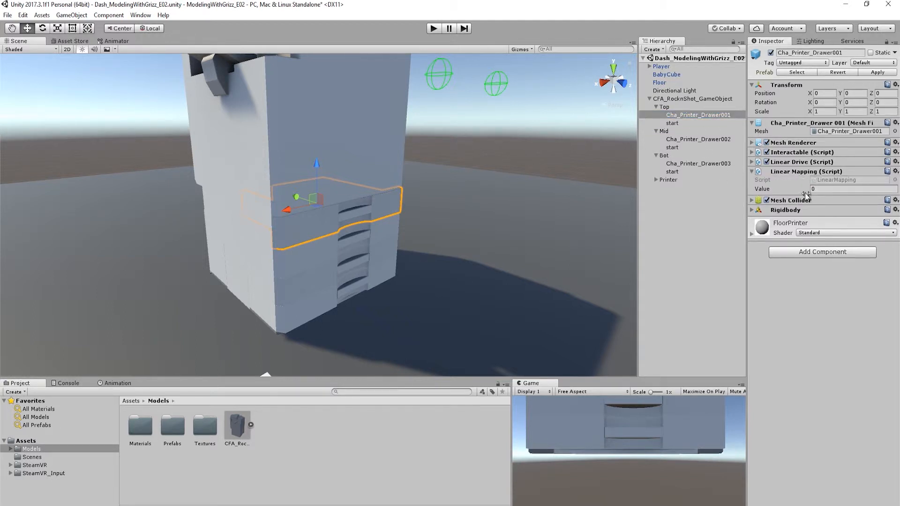
{"action": "left_click", "coordinate": [752, 172]}
{"action": "left_click", "coordinate": [752, 162]}
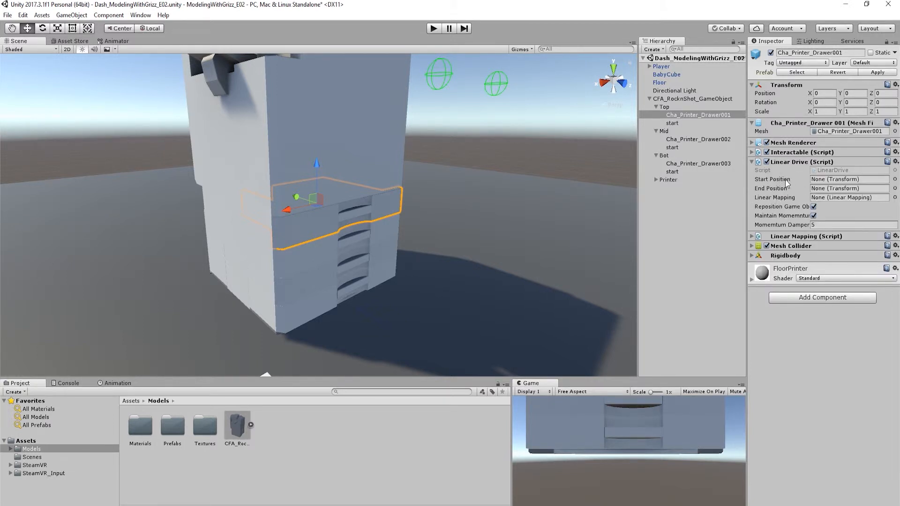
Step: Remove the Linear Drive, Interactable and Linear Mapping scripts from the three start objects at once
{"action": "left_click", "coordinate": [674, 122]}
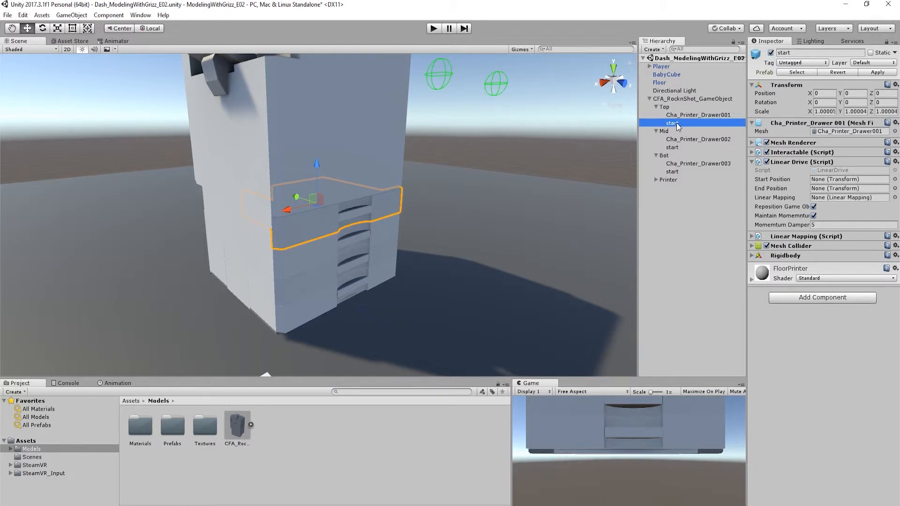
{"action": "left_click", "coordinate": [675, 147], "text": "ctrl"}
{"action": "left_click", "coordinate": [675, 172], "text": "ctrl"}
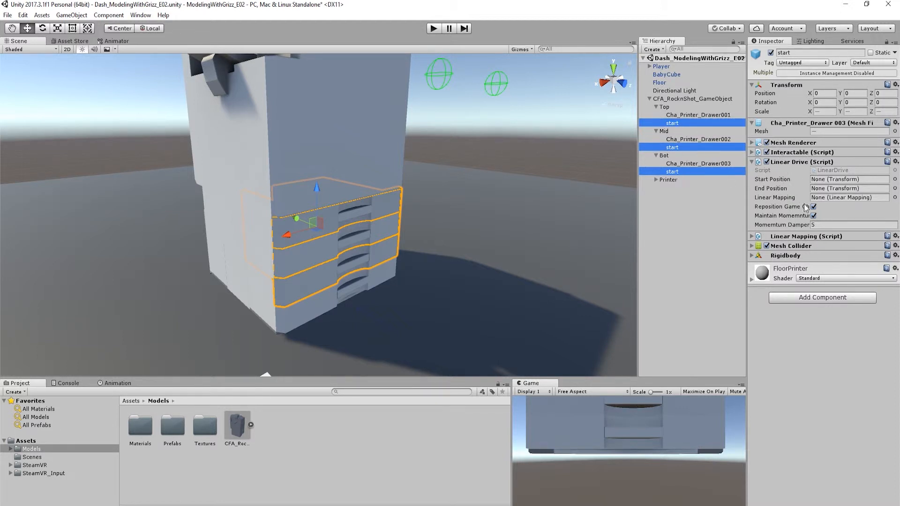
{"action": "right_click", "coordinate": [783, 162]}
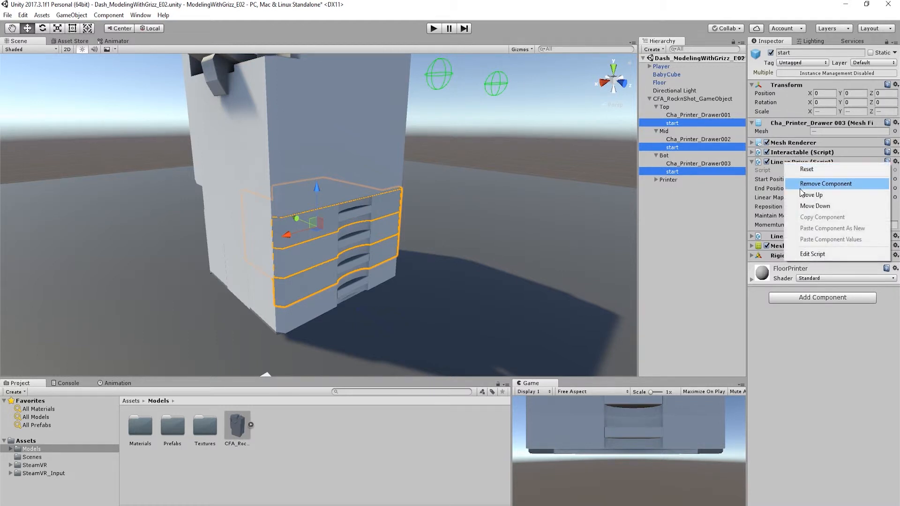
{"action": "left_click", "coordinate": [802, 184]}
{"action": "right_click", "coordinate": [780, 152]}
{"action": "left_click", "coordinate": [802, 172]}
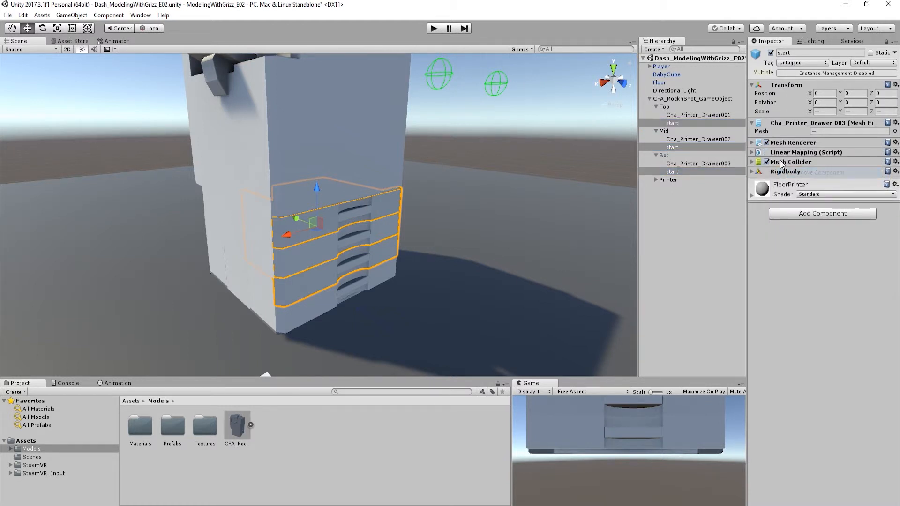
{"action": "right_click", "coordinate": [780, 154]}
{"action": "left_click", "coordinate": [803, 174]}
Step: Remove the Mesh Collider and Rigidbody from the three start objects
{"action": "right_click", "coordinate": [781, 153]}
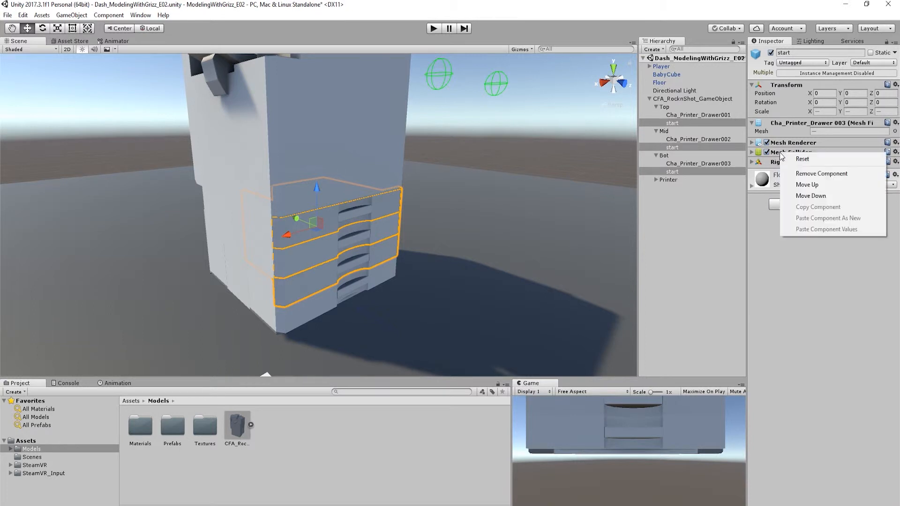
{"action": "left_click", "coordinate": [799, 175]}
{"action": "right_click", "coordinate": [779, 153]}
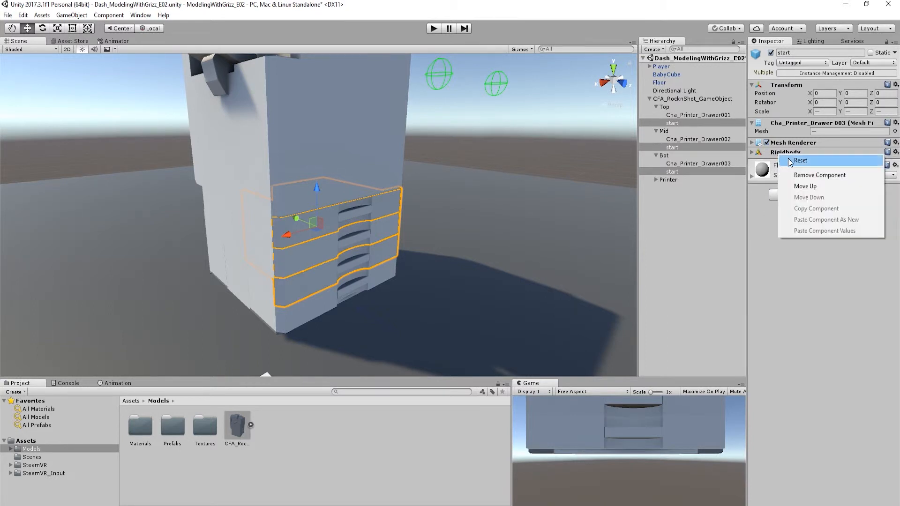
{"action": "left_click", "coordinate": [801, 176]}
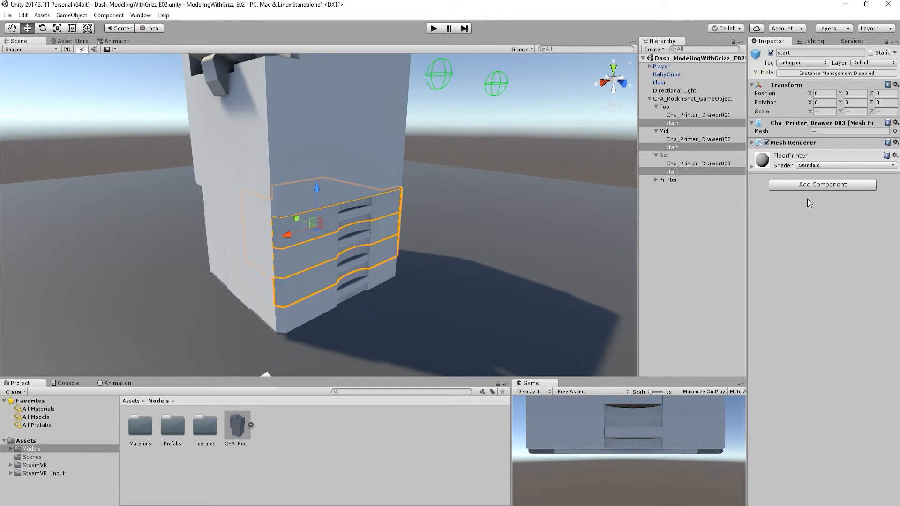
Step: Add a Box Collider to the three selected start objects
{"action": "left_click", "coordinate": [815, 186]}
{"action": "type", "text": "box"}
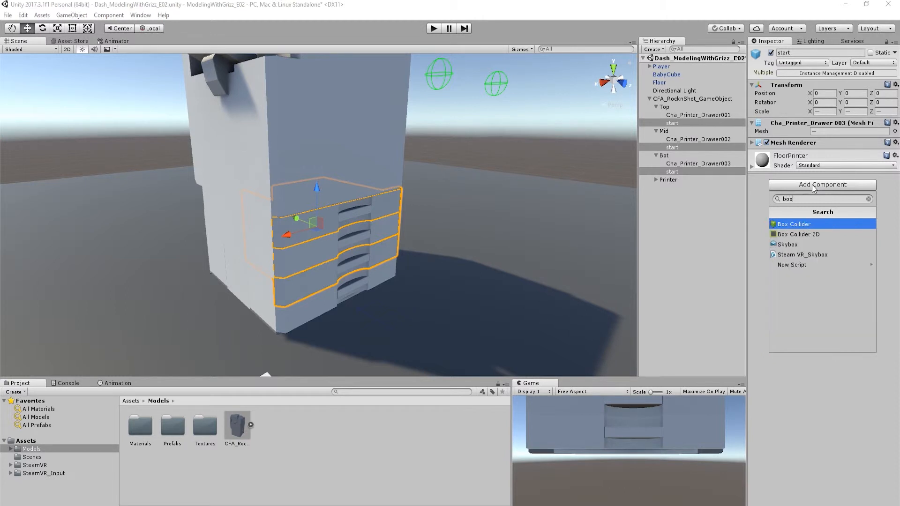
{"action": "key", "text": "Return"}
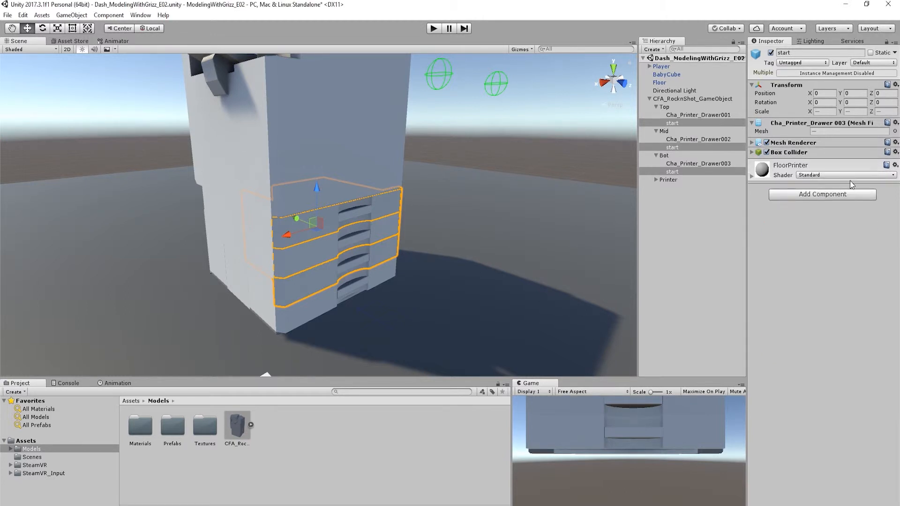
Step: Set the Box Collider size of the three start objects to 0.05 on X, Y and Z
{"action": "left_click", "coordinate": [752, 153]}
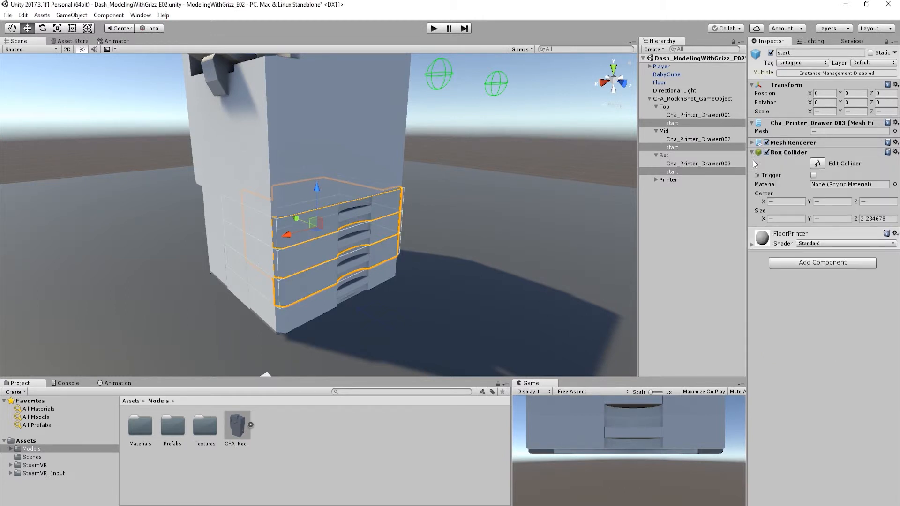
{"action": "left_click", "coordinate": [802, 219]}
{"action": "type", "text": "0.05"}
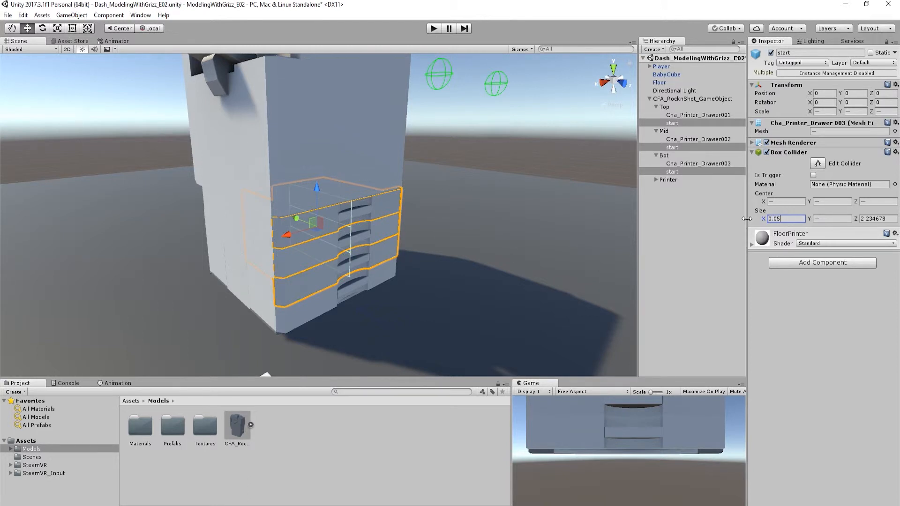
{"action": "key", "text": "Tab"}
{"action": "type", "text": "0.05"}
{"action": "key", "text": "Tab"}
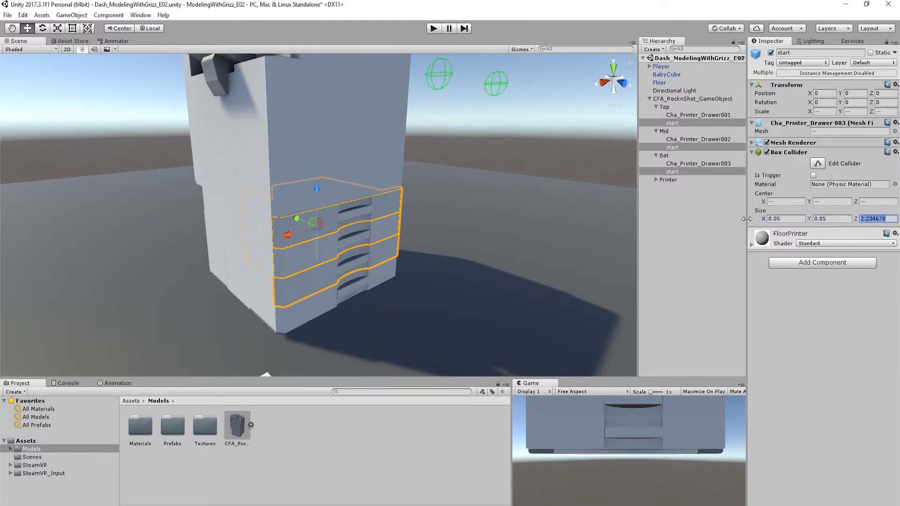
{"action": "type", "text": "0.05"}
{"action": "left_click", "coordinate": [752, 152]}
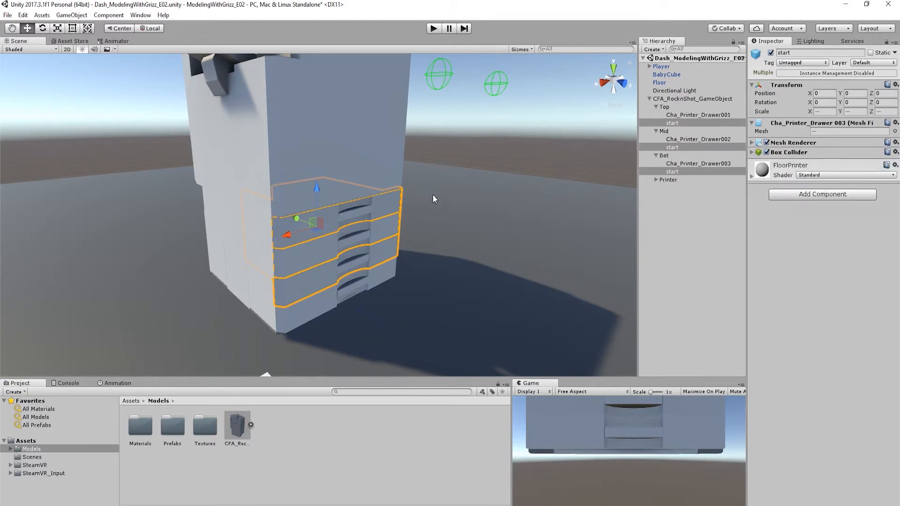
Step: Duplicate the start object under each of the Top, Mid and Bot parents
{"action": "left_click", "coordinate": [672, 115]}
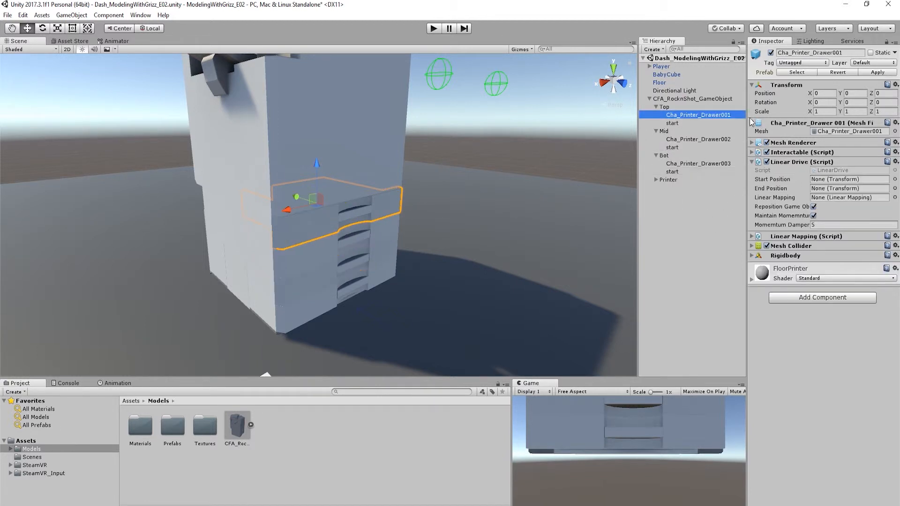
{"action": "left_click", "coordinate": [673, 123]}
{"action": "left_click", "coordinate": [676, 149]}
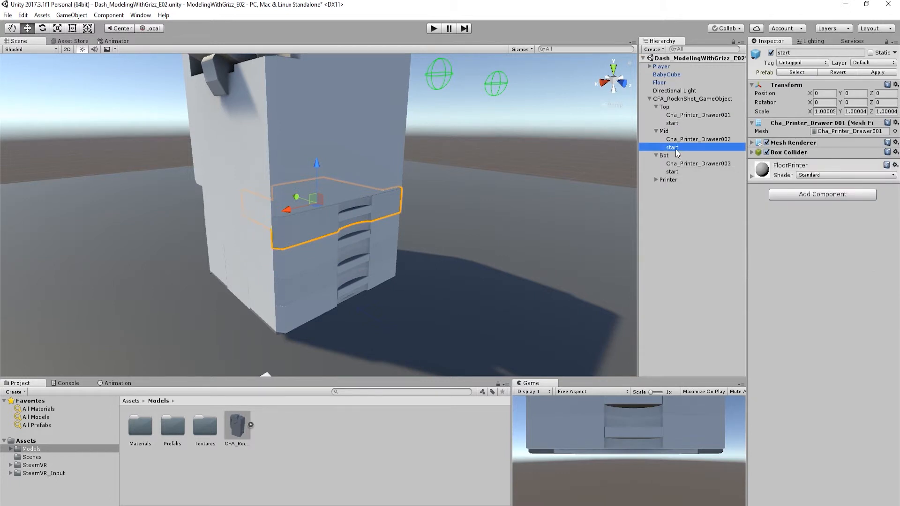
{"action": "left_click", "coordinate": [675, 172]}
{"action": "left_click", "coordinate": [681, 124]}
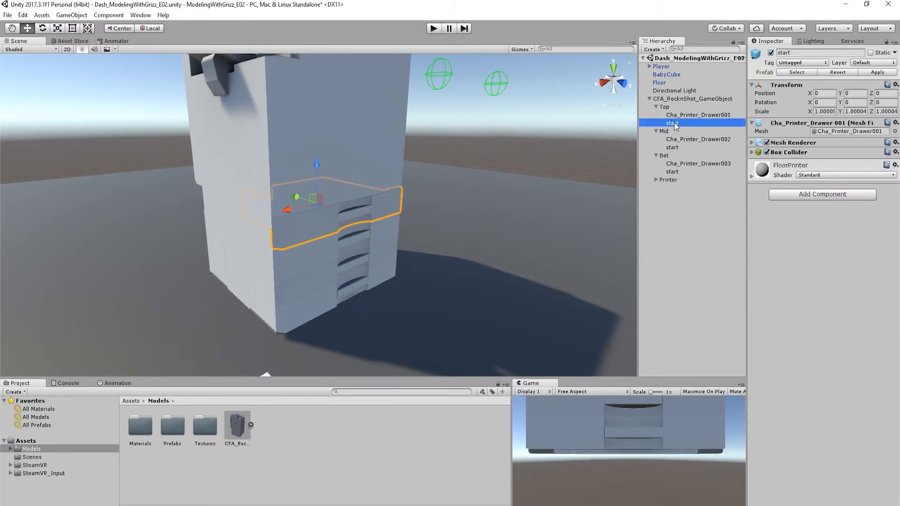
{"action": "right_click", "coordinate": [676, 125]}
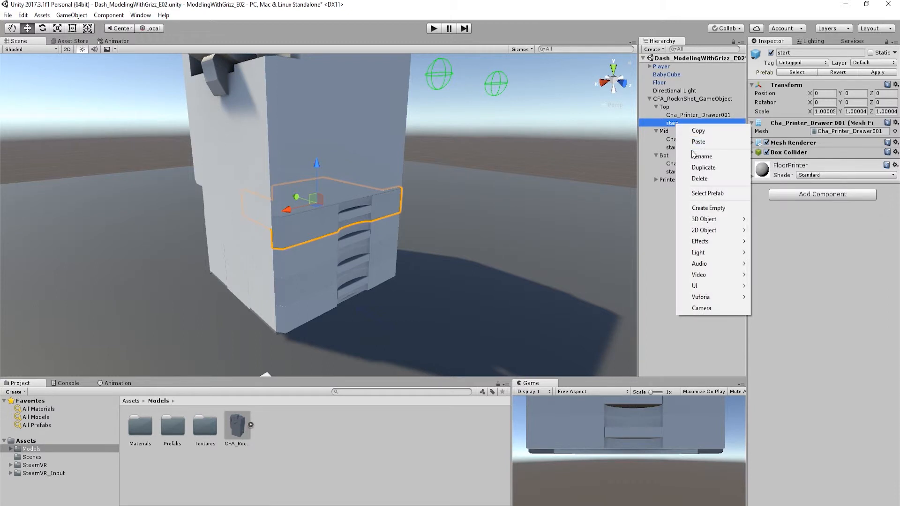
{"action": "left_click", "coordinate": [699, 167]}
{"action": "left_click", "coordinate": [677, 156]}
{"action": "right_click", "coordinate": [677, 156]}
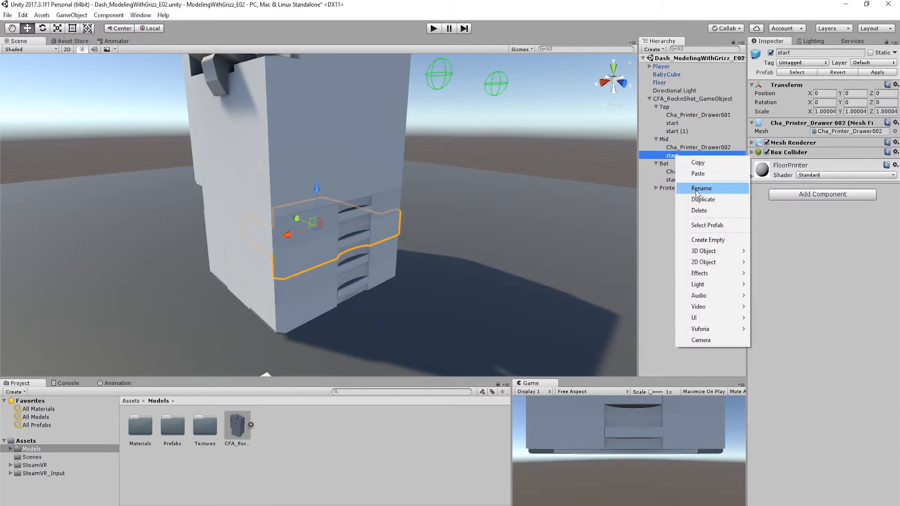
{"action": "left_click", "coordinate": [701, 200]}
{"action": "left_click", "coordinate": [673, 188]}
{"action": "right_click", "coordinate": [674, 187]}
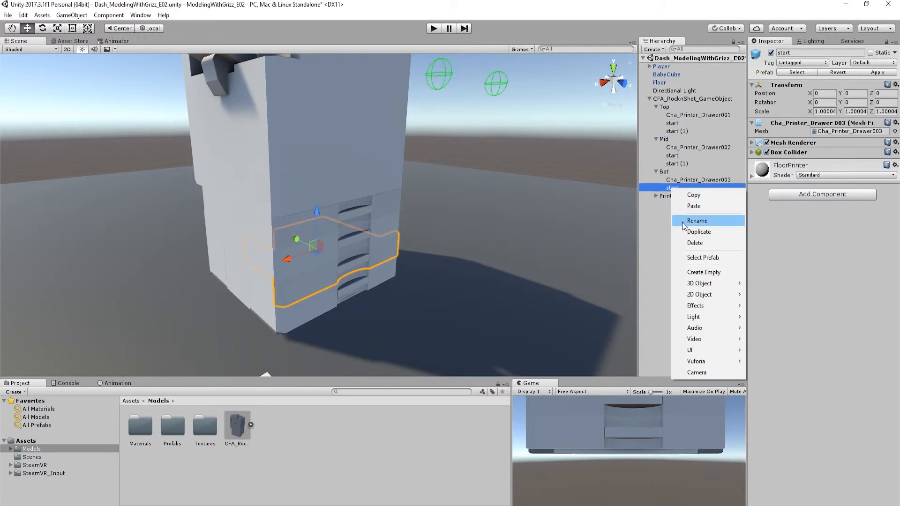
{"action": "left_click", "coordinate": [699, 232]}
Step: Rename the duplicated start objects under the Top, Mid and Bot parents to "end"
{"action": "left_click", "coordinate": [681, 131]}
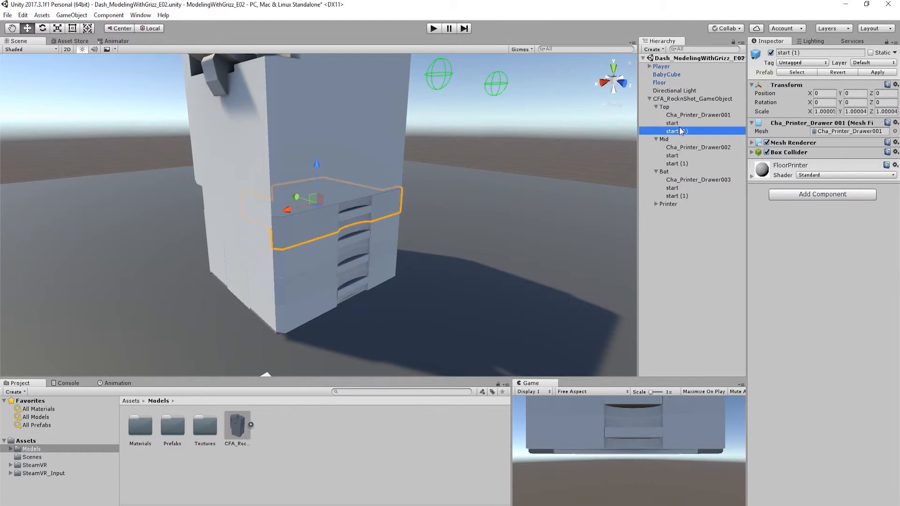
{"action": "left_click", "coordinate": [679, 132]}
{"action": "type", "text": "end"}
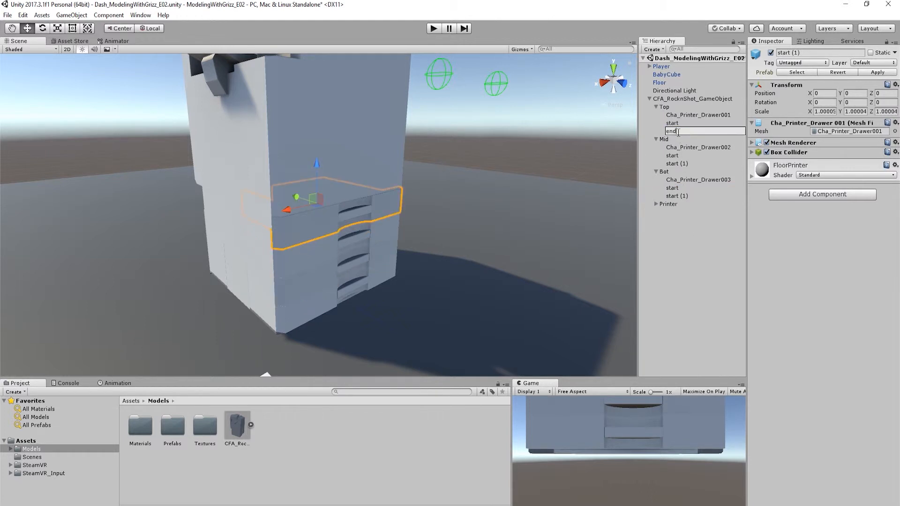
{"action": "left_click", "coordinate": [675, 164]}
{"action": "left_click", "coordinate": [685, 164]}
{"action": "type", "text": "end"}
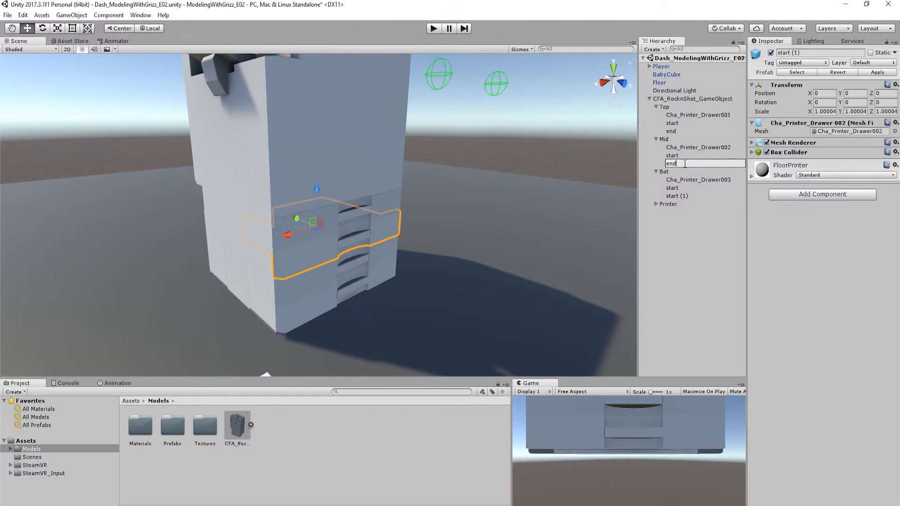
{"action": "left_click", "coordinate": [679, 196]}
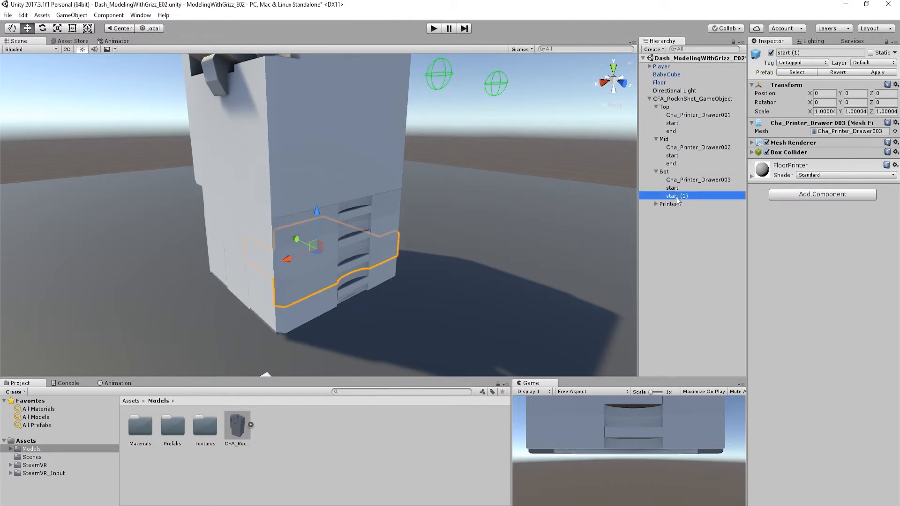
{"action": "left_click", "coordinate": [677, 196]}
{"action": "type", "text": "end"}
{"action": "left_click", "coordinate": [683, 245]}
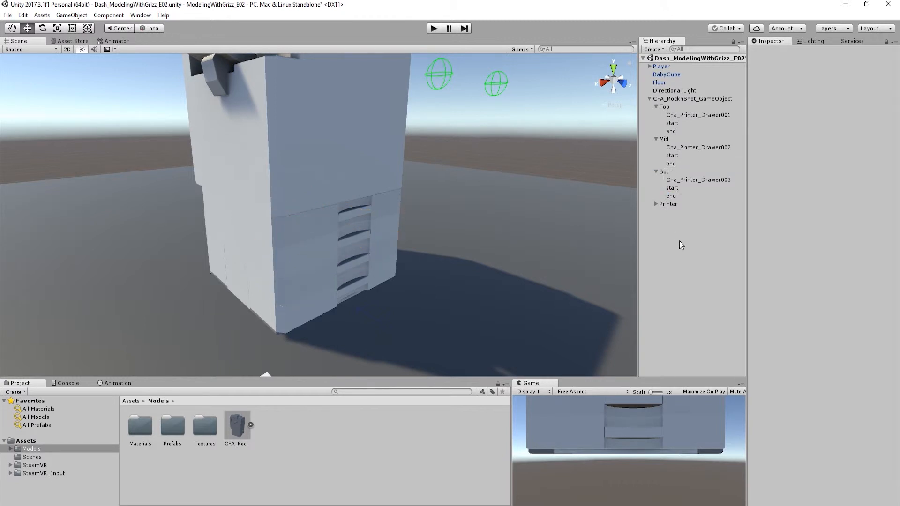
Step: Move the three end objects together out of the printer's front along their local Y axis to the drawers' fully open position
{"action": "left_click", "coordinate": [672, 196]}
{"action": "left_click", "coordinate": [671, 164], "text": "ctrl"}
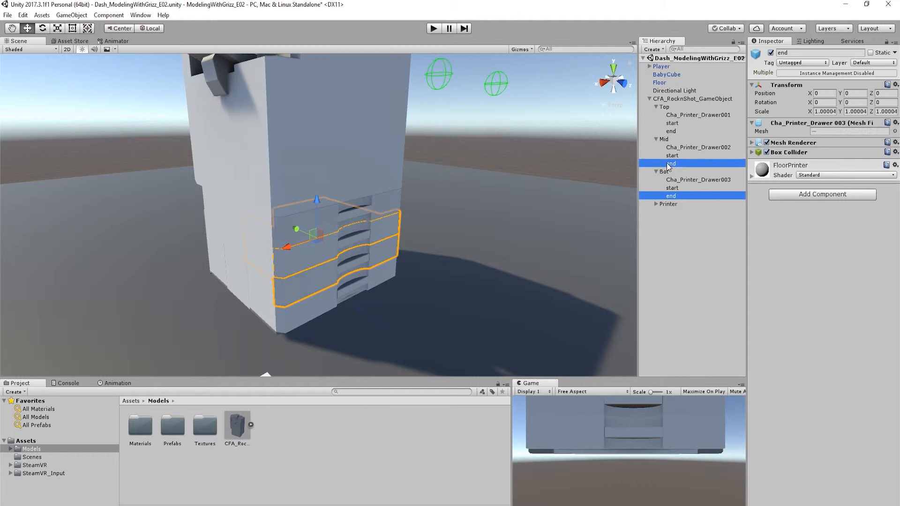
{"action": "left_click", "coordinate": [672, 131], "text": "ctrl"}
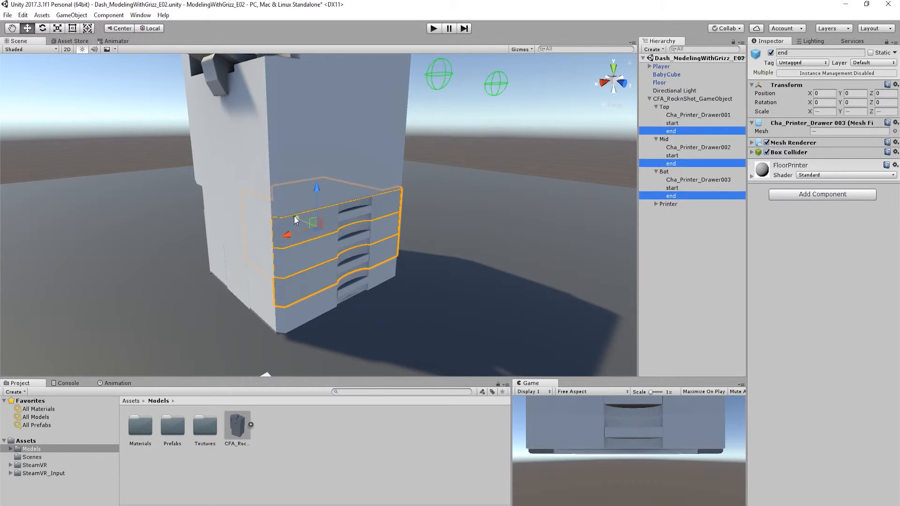
{"action": "left_click_drag", "start_coordinate": [297, 218], "coordinate": [330, 252]}
{"action": "right_click_drag", "start_coordinate": [330, 252], "coordinate": [391, 281]}
{"action": "key", "text": "w"}
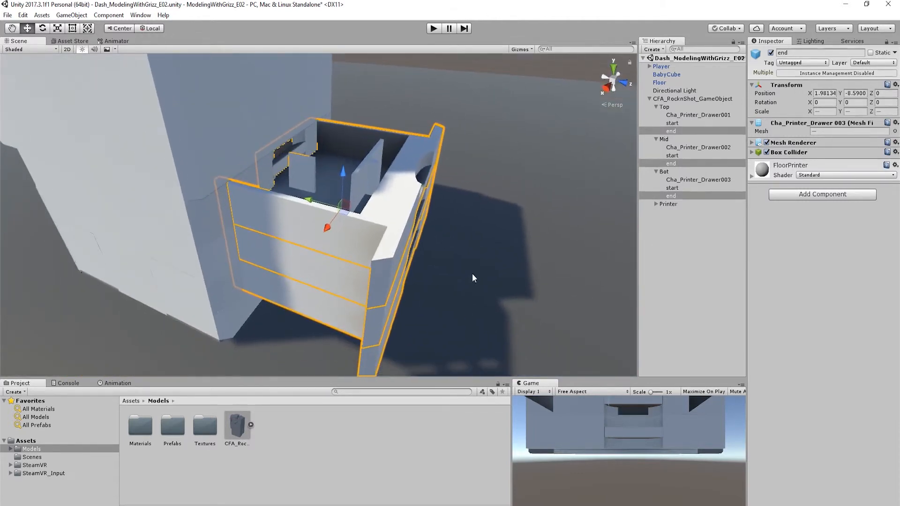
Step: Deactivate all six start and end objects under the Top, Mid and Bot parents
{"action": "left_click", "coordinate": [676, 123]}
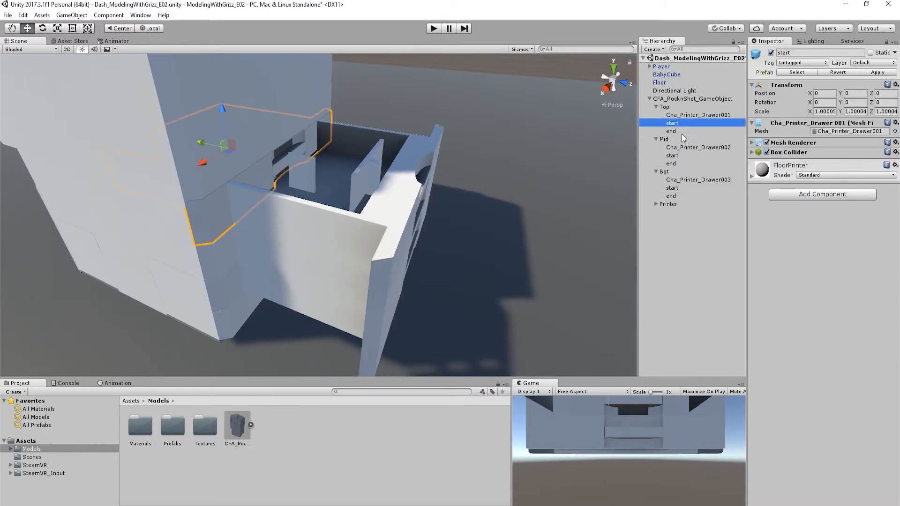
{"action": "left_click", "coordinate": [673, 131], "text": "ctrl"}
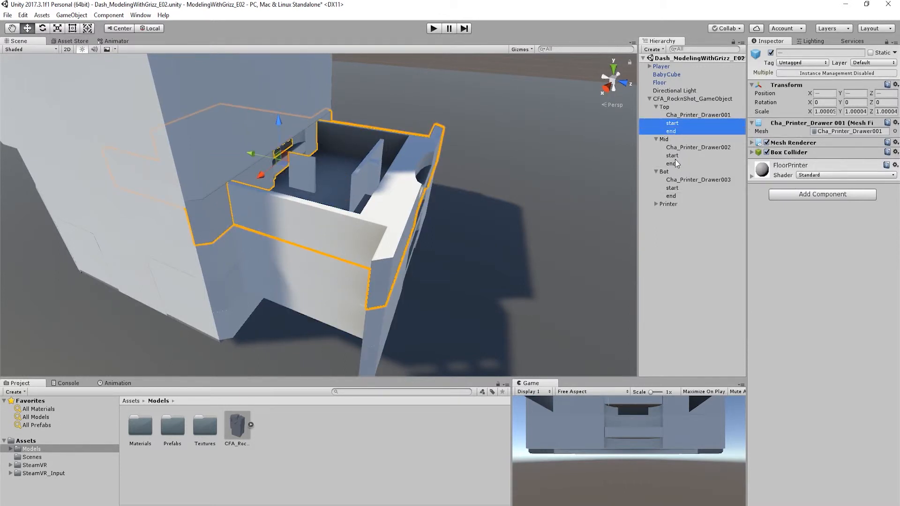
{"action": "left_click", "coordinate": [674, 156], "text": "ctrl"}
{"action": "left_click", "coordinate": [672, 164], "text": "ctrl"}
{"action": "left_click", "coordinate": [670, 188], "text": "ctrl"}
{"action": "left_click", "coordinate": [672, 196], "text": "ctrl"}
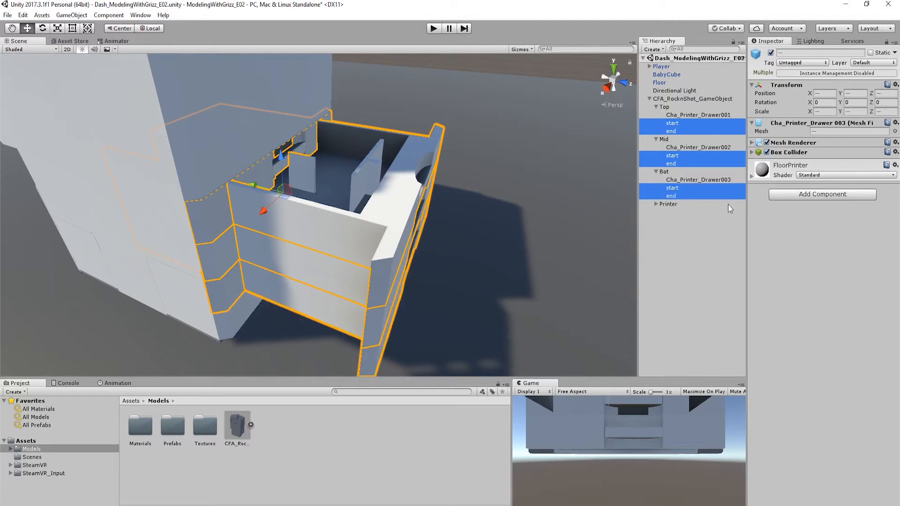
{"action": "left_click", "coordinate": [771, 53]}
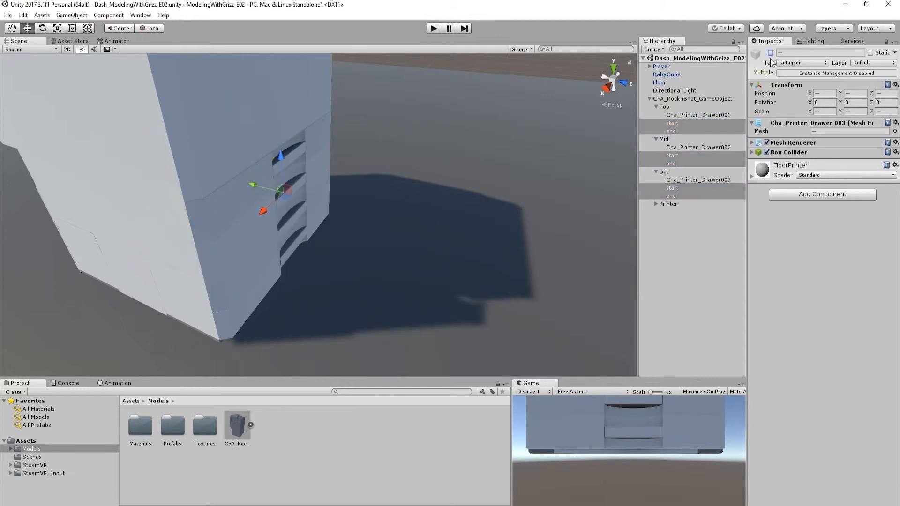
Step: Assign the Top group's start and end objects and Cha_Printer_Drawer001 as that drawer's Linear Drive start position, end position and linear mapping
{"action": "left_click", "coordinate": [689, 116]}
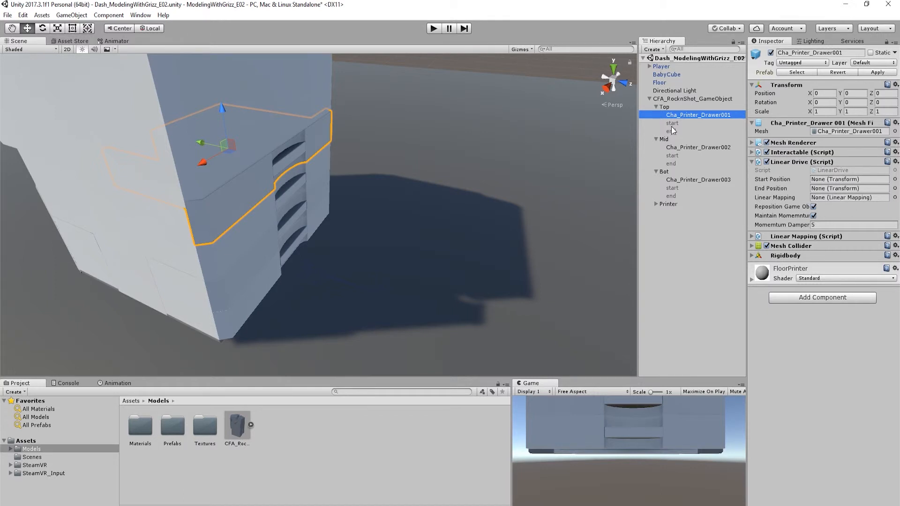
{"action": "left_click_drag", "start_coordinate": [671, 123], "coordinate": [844, 188]}
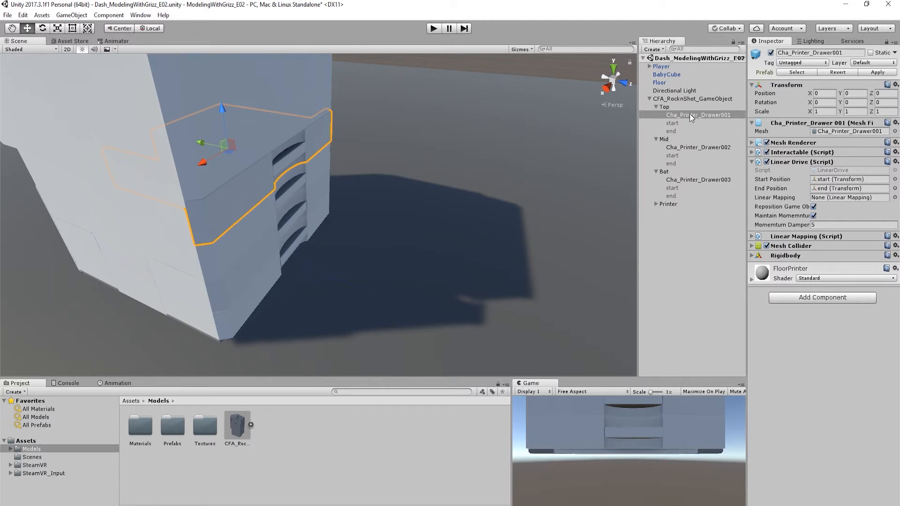
{"action": "left_click_drag", "start_coordinate": [697, 117], "coordinate": [827, 199]}
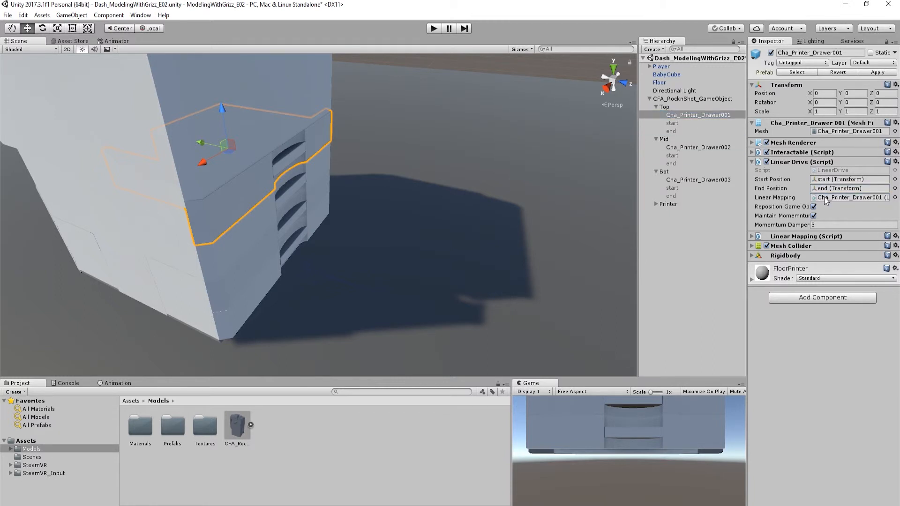
Step: Assign the Mid group's start and end objects and Cha_Printer_Drawer002 as that drawer's Linear Drive start position, end position and linear mapping
{"action": "left_click", "coordinate": [686, 149]}
{"action": "left_click_drag", "start_coordinate": [672, 156], "coordinate": [829, 190]}
{"action": "left_click_drag", "start_coordinate": [697, 147], "coordinate": [821, 198]}
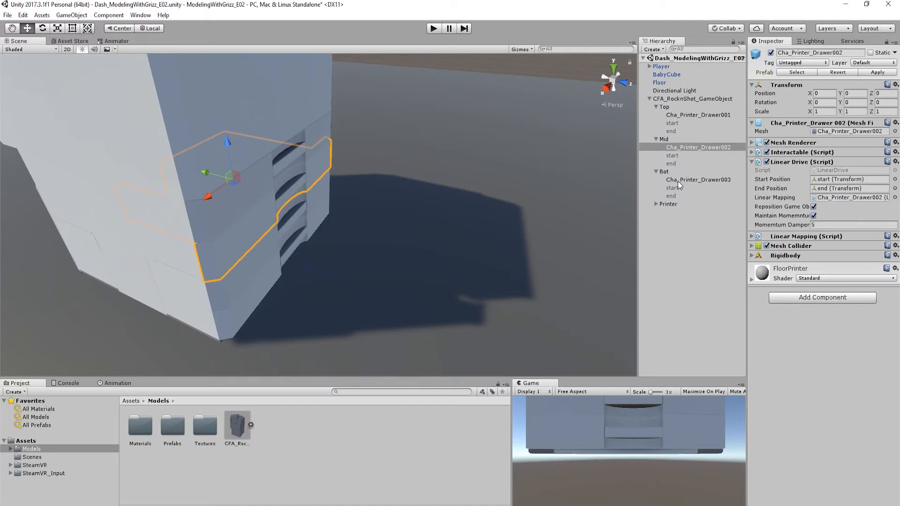
Step: Assign the Bot group's start and end objects and Cha_Printer_Drawer003 as that drawer's Linear Drive start position, end position and linear mapping
{"action": "left_click_drag", "start_coordinate": [678, 181], "coordinate": [815, 179]}
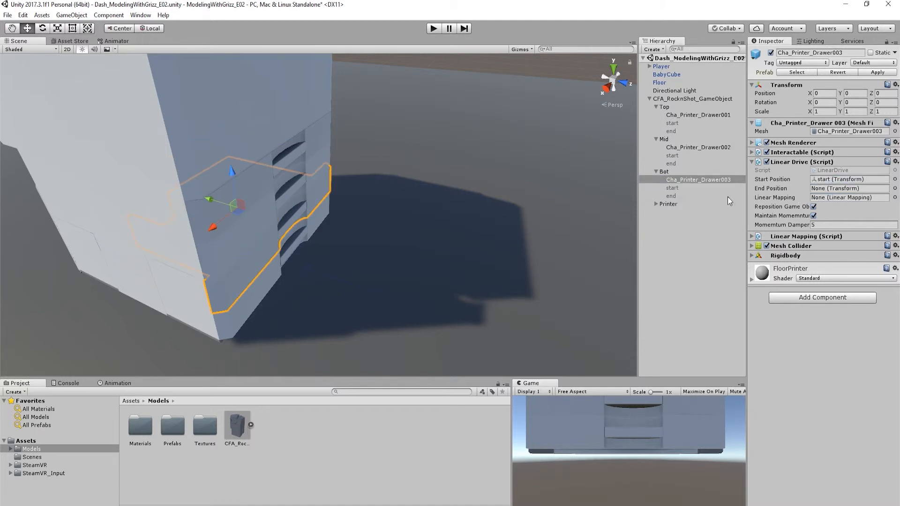
{"action": "left_click_drag", "start_coordinate": [671, 196], "coordinate": [825, 188]}
{"action": "left_click_drag", "start_coordinate": [695, 180], "coordinate": [844, 198]}
{"action": "left_click", "coordinate": [753, 161]}
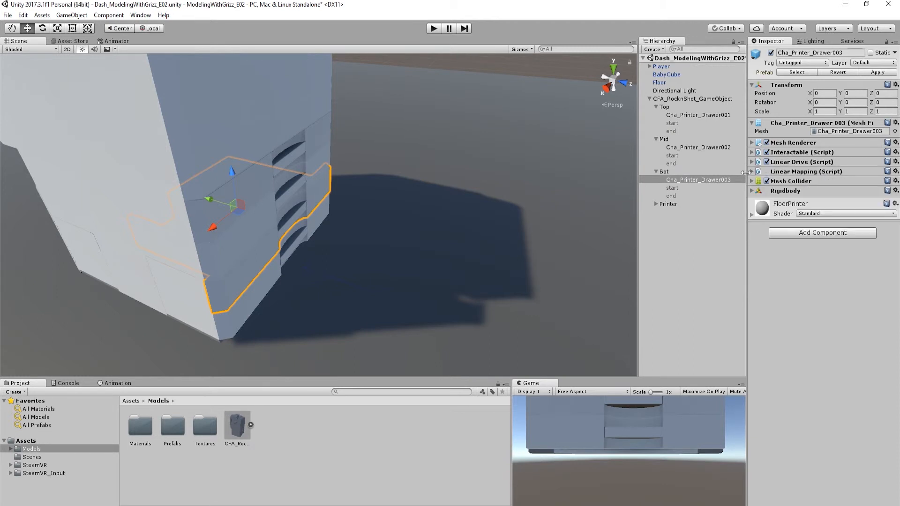
Step: Turn off Highlight On Hover in the Interactable component of all three printer drawers
{"action": "left_click", "coordinate": [689, 115]}
{"action": "left_click", "coordinate": [691, 145], "text": "ctrl"}
{"action": "left_click", "coordinate": [696, 179], "text": "ctrl"}
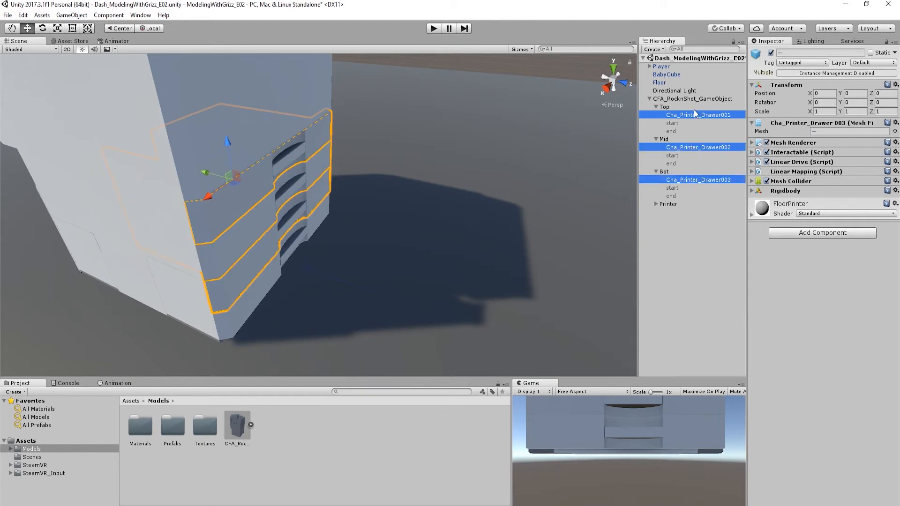
{"action": "left_click", "coordinate": [753, 153]}
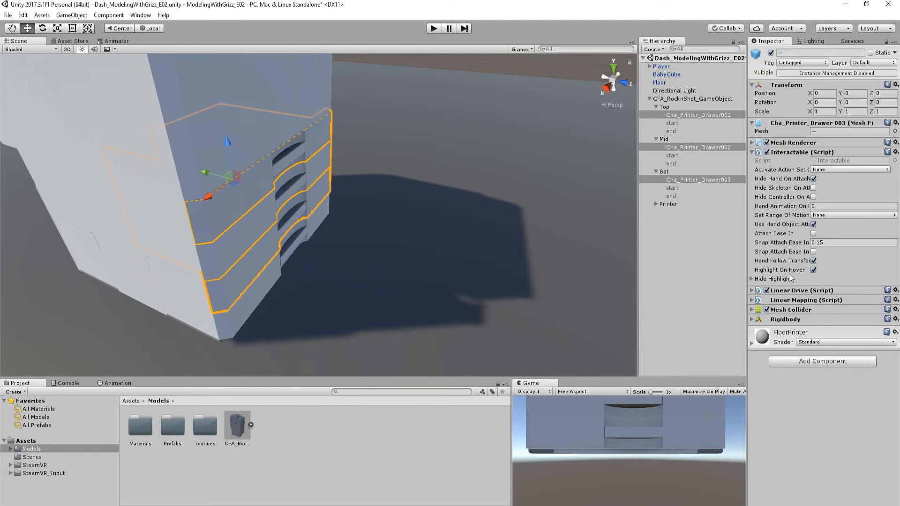
{"action": "left_click", "coordinate": [813, 270]}
{"action": "left_click", "coordinate": [751, 153]}
{"action": "left_click", "coordinate": [670, 238]}
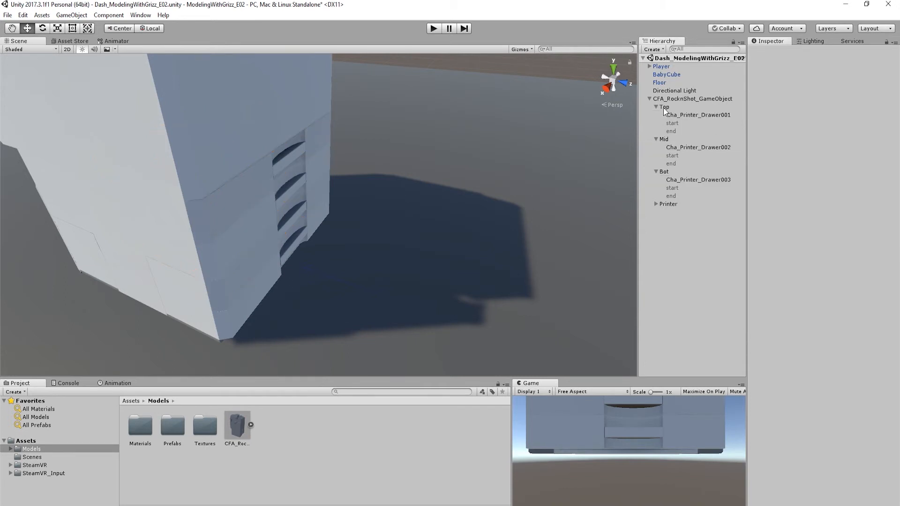
Step: Collapse the Top, Mid and Bot groups and their parent CFA_RocknShot_GameObject in the hierarchy, and select that parent
{"action": "left_click", "coordinate": [656, 107]}
{"action": "left_click", "coordinate": [655, 115]}
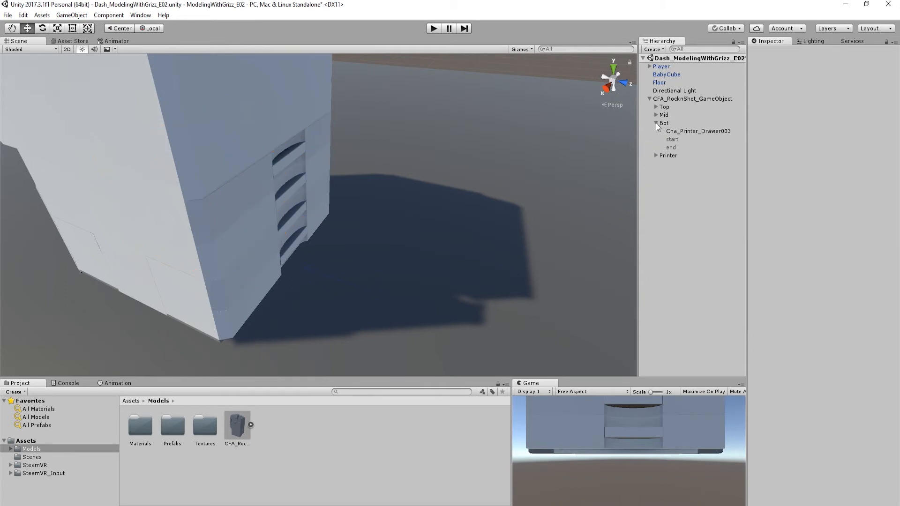
{"action": "left_click", "coordinate": [657, 123]}
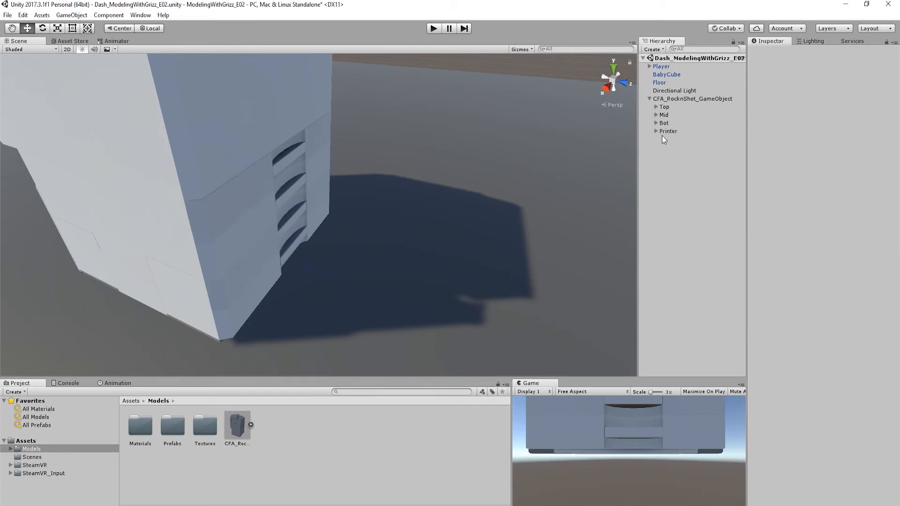
{"action": "left_click", "coordinate": [649, 99]}
{"action": "left_click", "coordinate": [674, 98]}
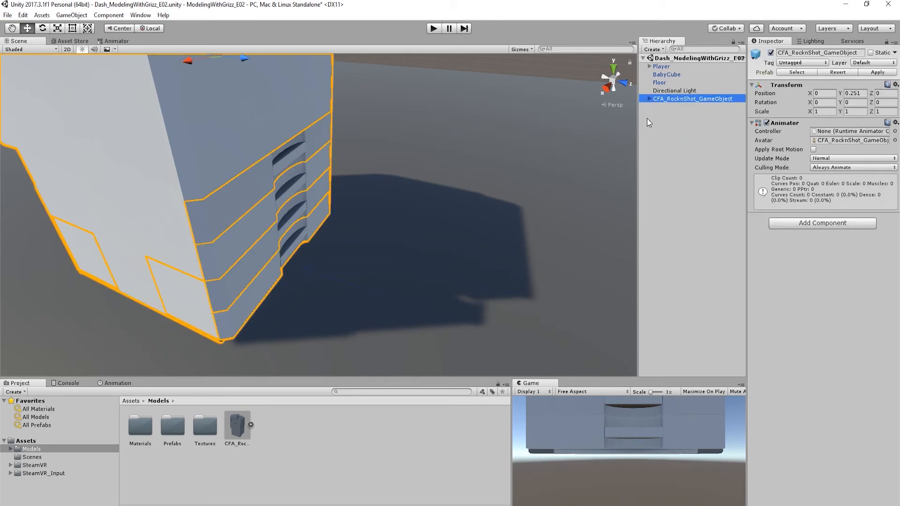
Step: Enlarge the Game view, and run the scene in Play mode to test the sliding drawers before stopping it
{"action": "left_click_drag", "start_coordinate": [470, 374], "coordinate": [474, 172]}
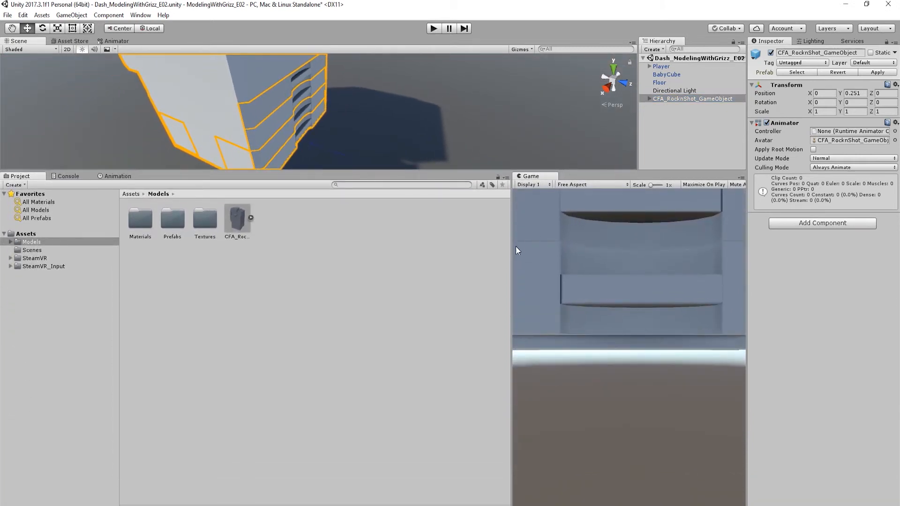
{"action": "left_click_drag", "start_coordinate": [516, 249], "coordinate": [215, 248]}
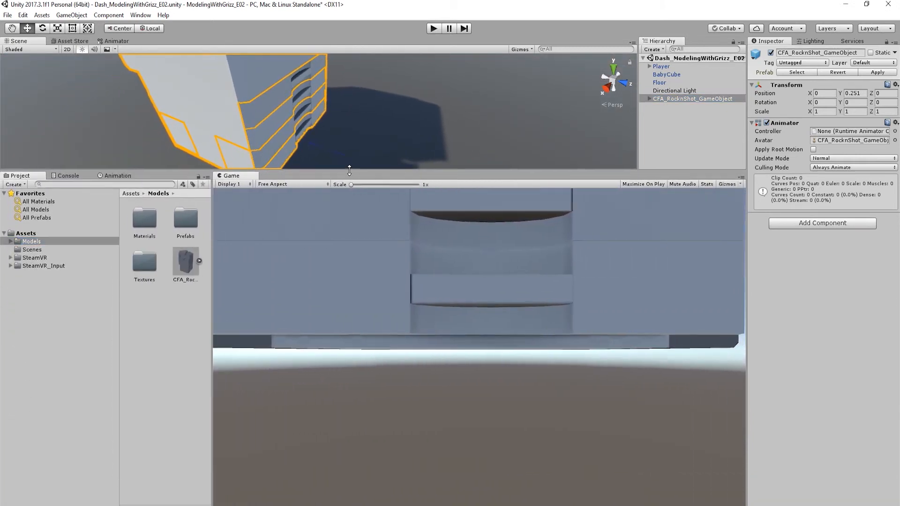
{"action": "left_click_drag", "start_coordinate": [349, 171], "coordinate": [342, 88]}
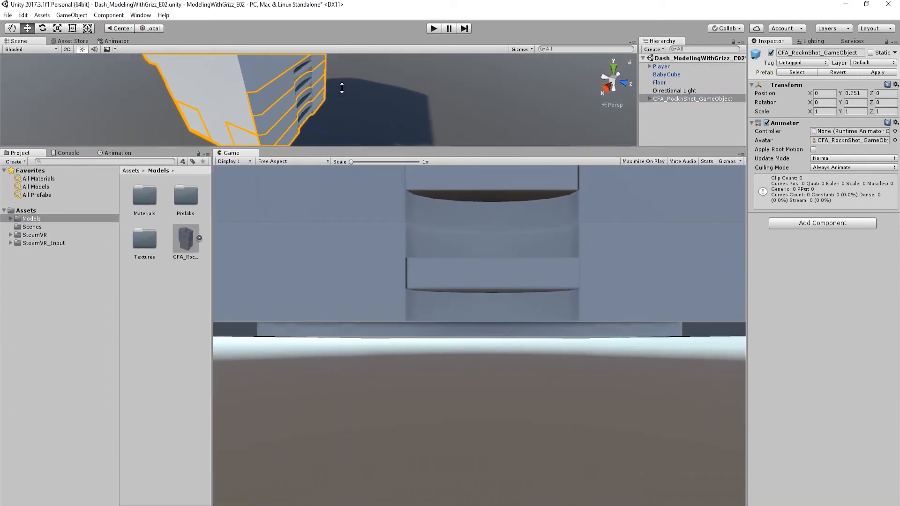
{"action": "left_click", "coordinate": [432, 29]}
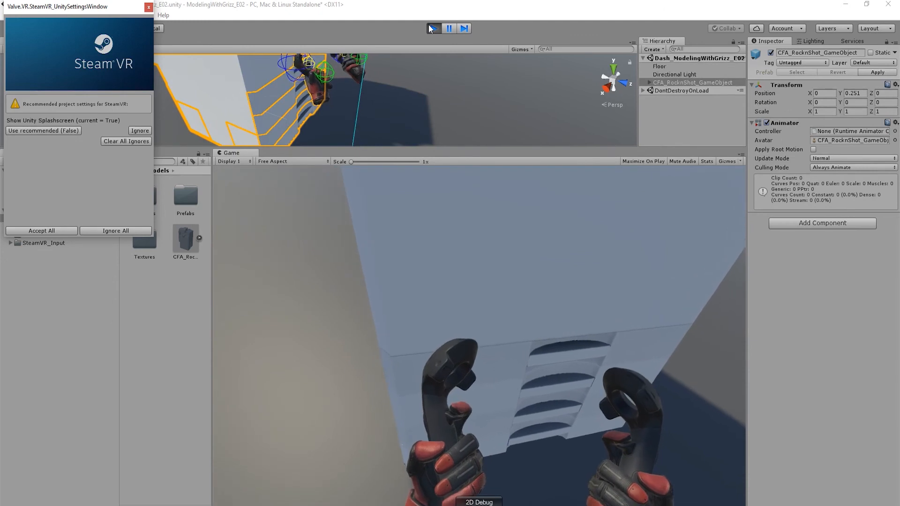
{"action": "left_click", "coordinate": [431, 28]}
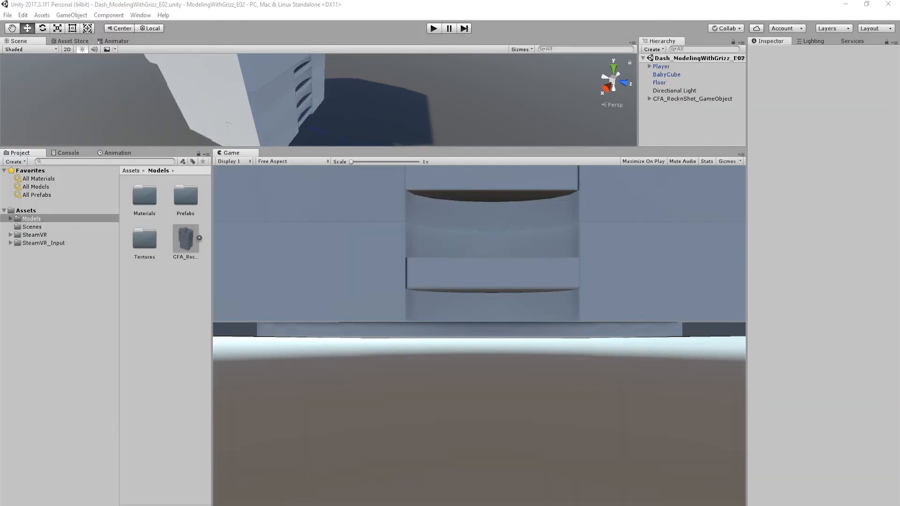